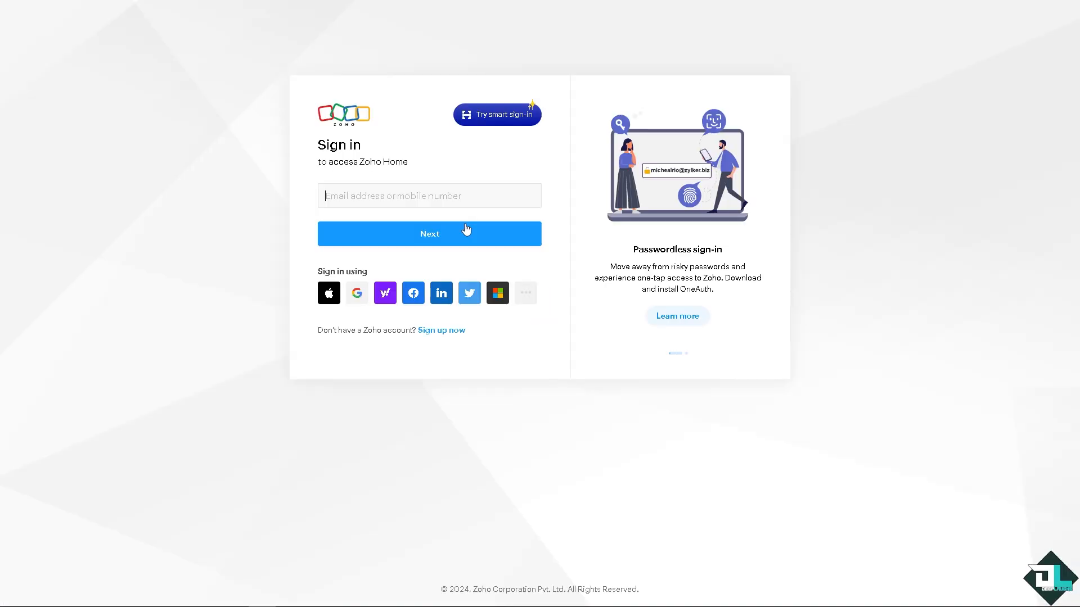
Step: Open the Zoho account sign-up form and agree to the Terms of Service and Privacy Policy
left_click(442, 330)
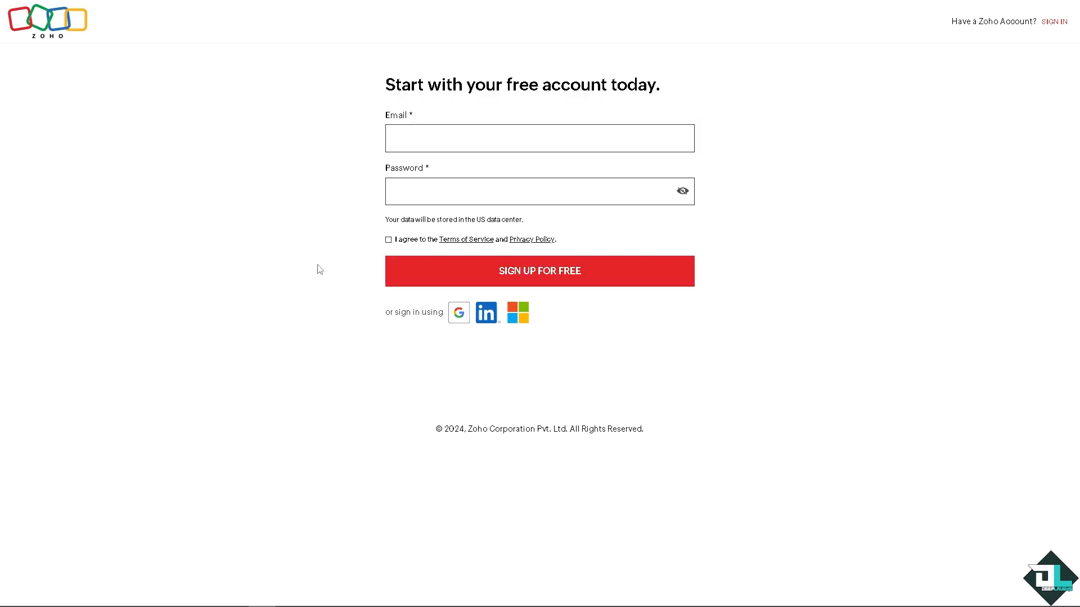
left_click(388, 240)
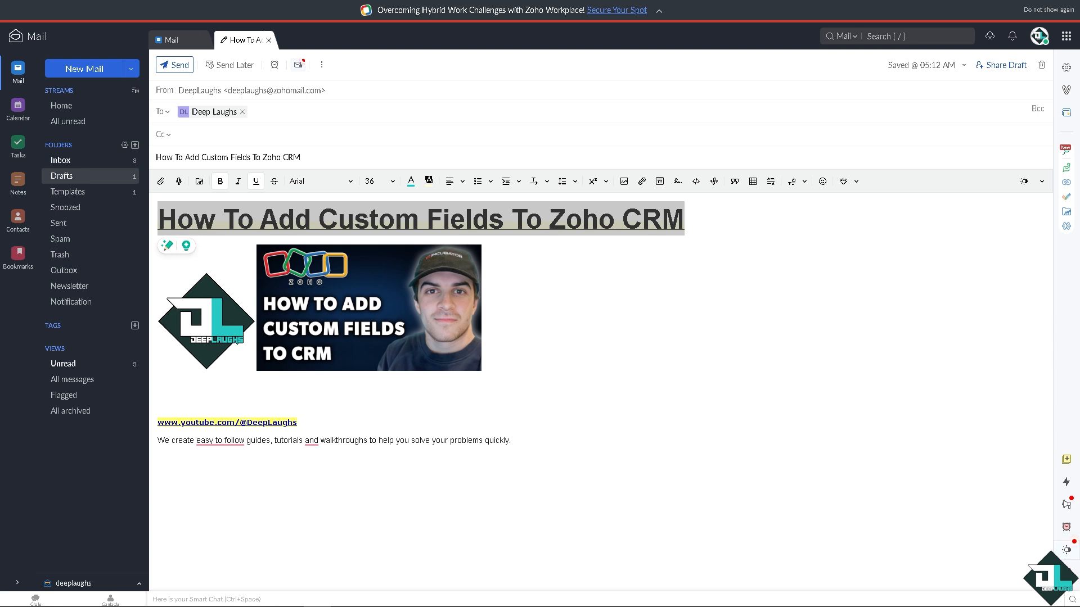
Step: Switch to Zoho CRM and open the Modules and Fields customization settings in Setup
left_click(591, 333)
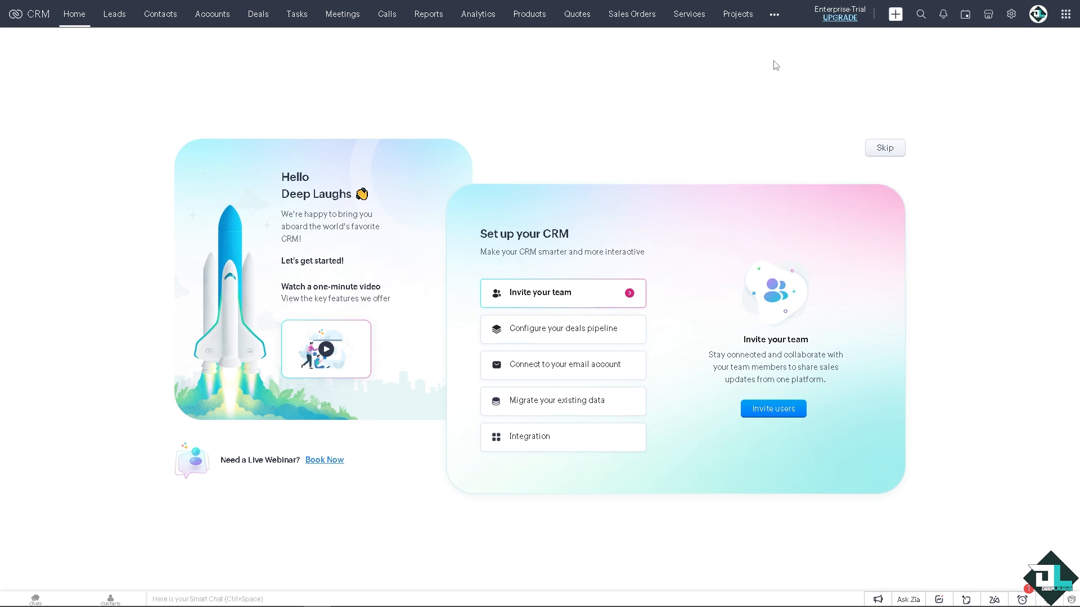
left_click(1010, 15)
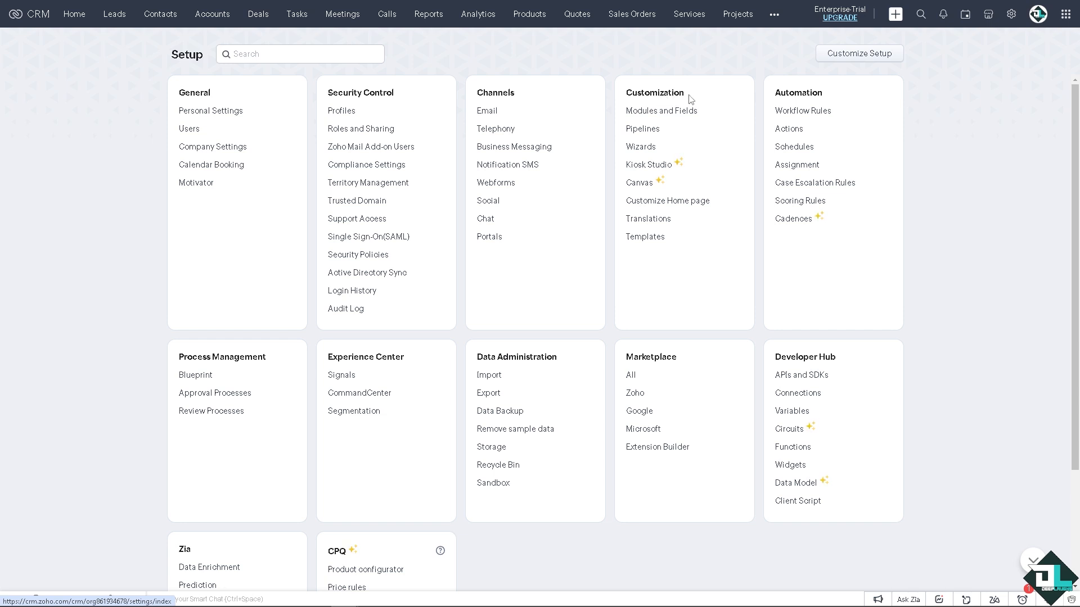
left_click(668, 118)
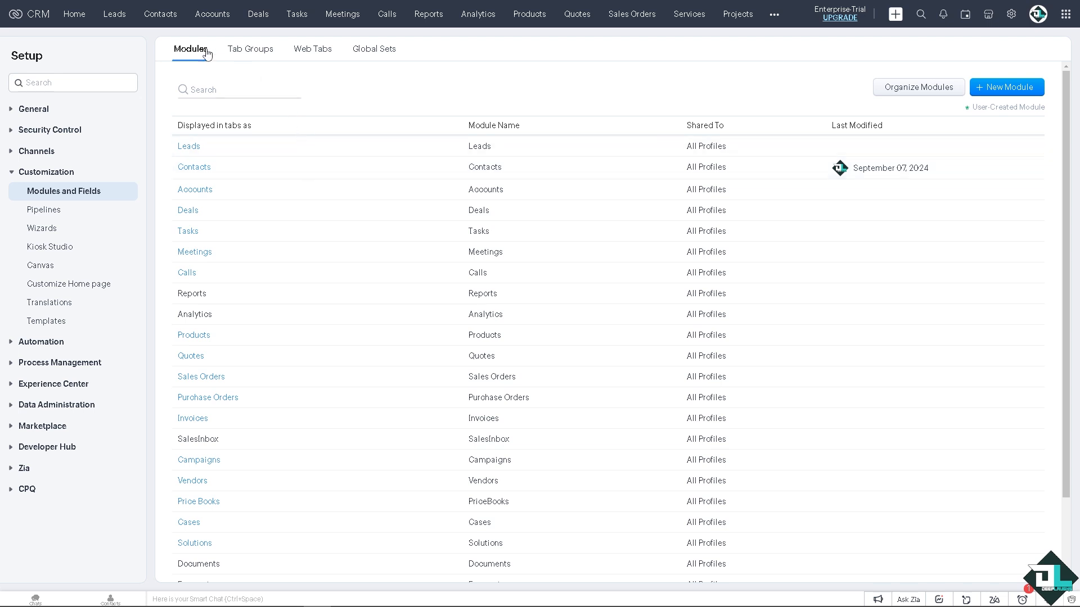
Step: Review the Tab Groups, Web Tabs and Global Sets settings and look through the list of modules
left_click(253, 53)
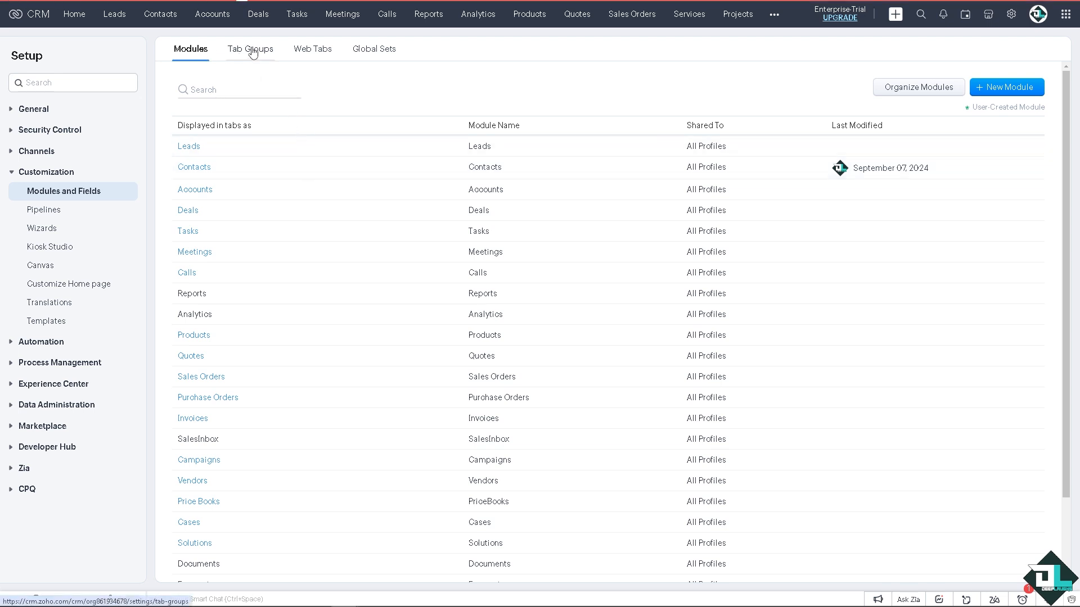
left_click(314, 49)
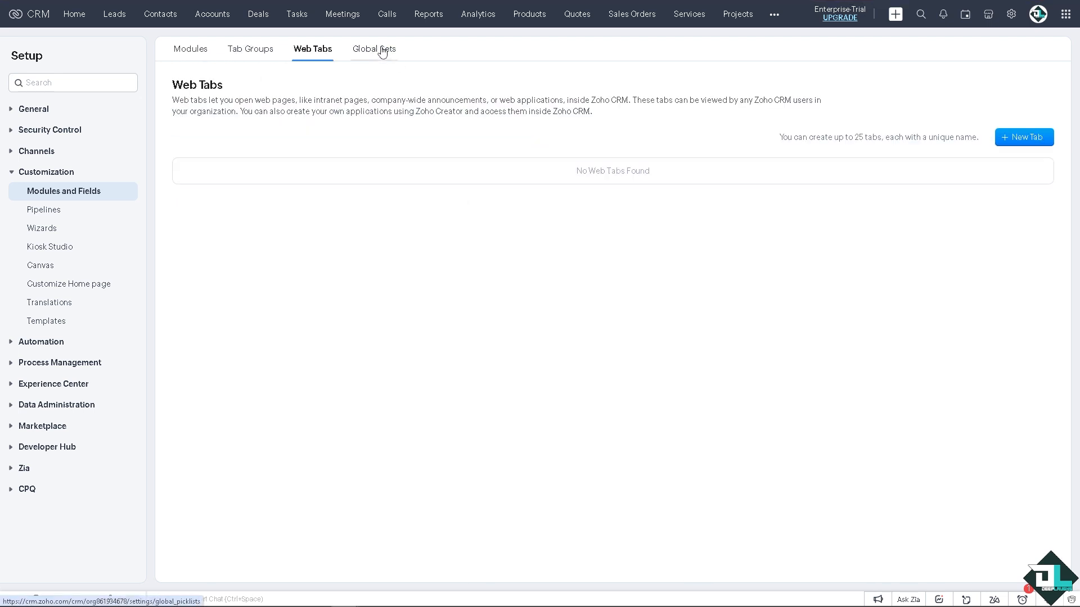
left_click(380, 49)
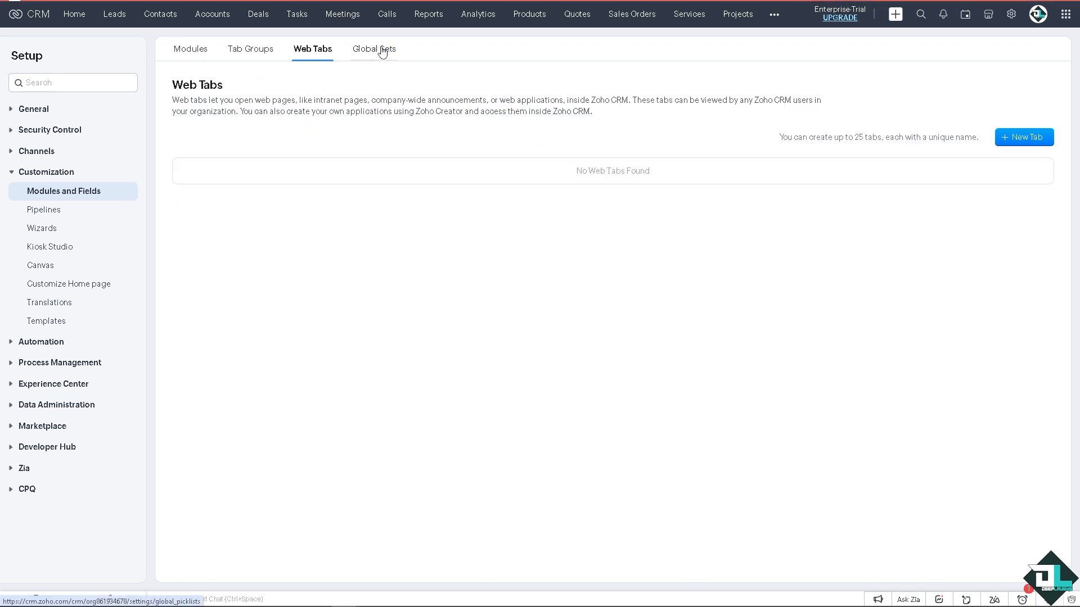
left_click(196, 52)
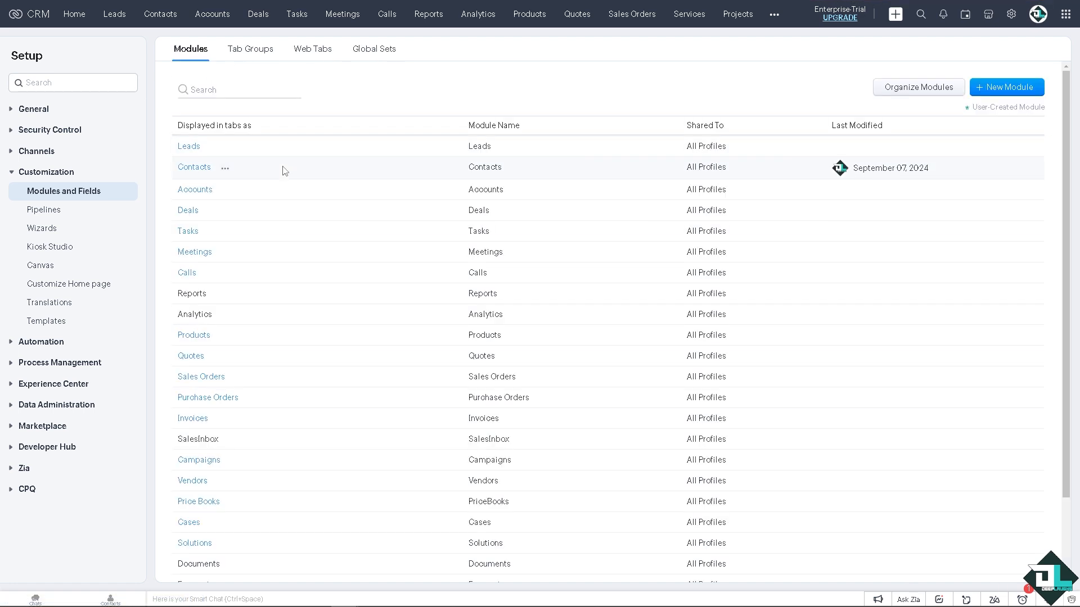
mouse_move(189, 149)
scroll(291, 310, "down", 1)
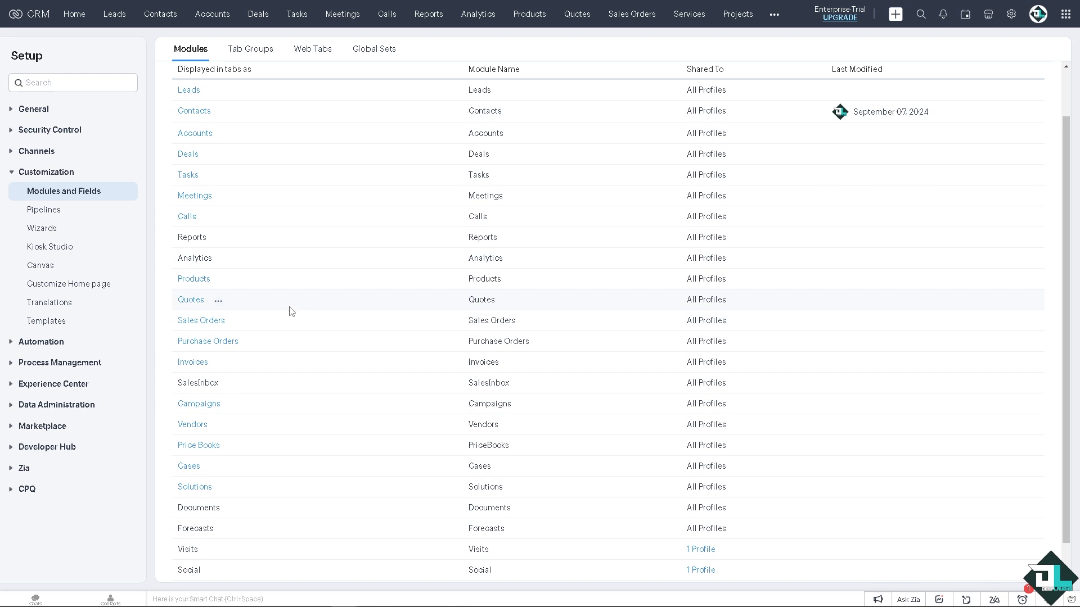
scroll(291, 310, "up", 1)
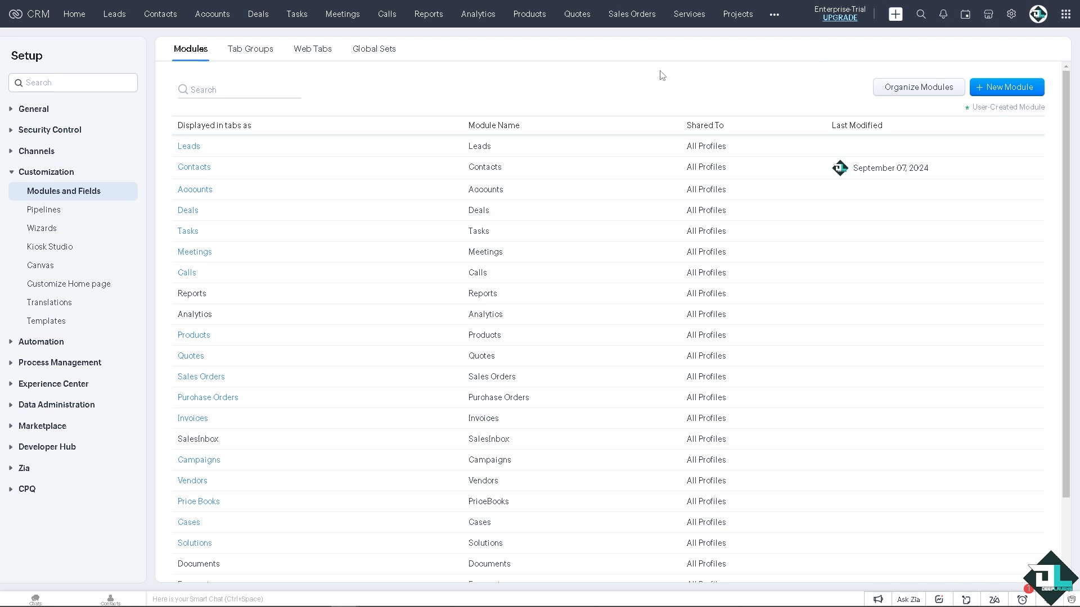
Step: Open the Contacts module's Standard layout in the layout editor
left_click(225, 169)
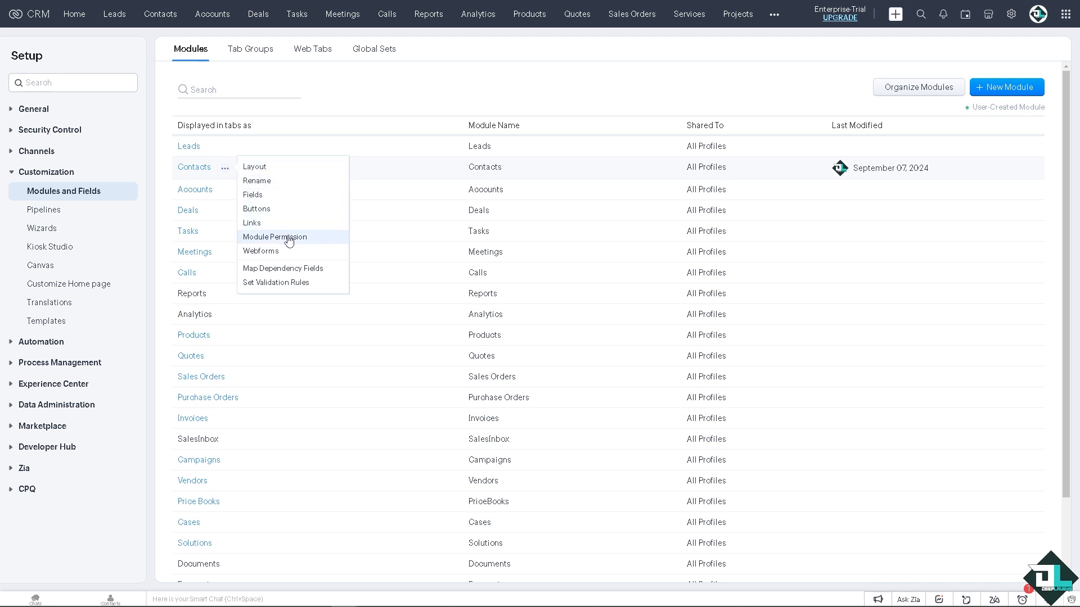
left_click(205, 171)
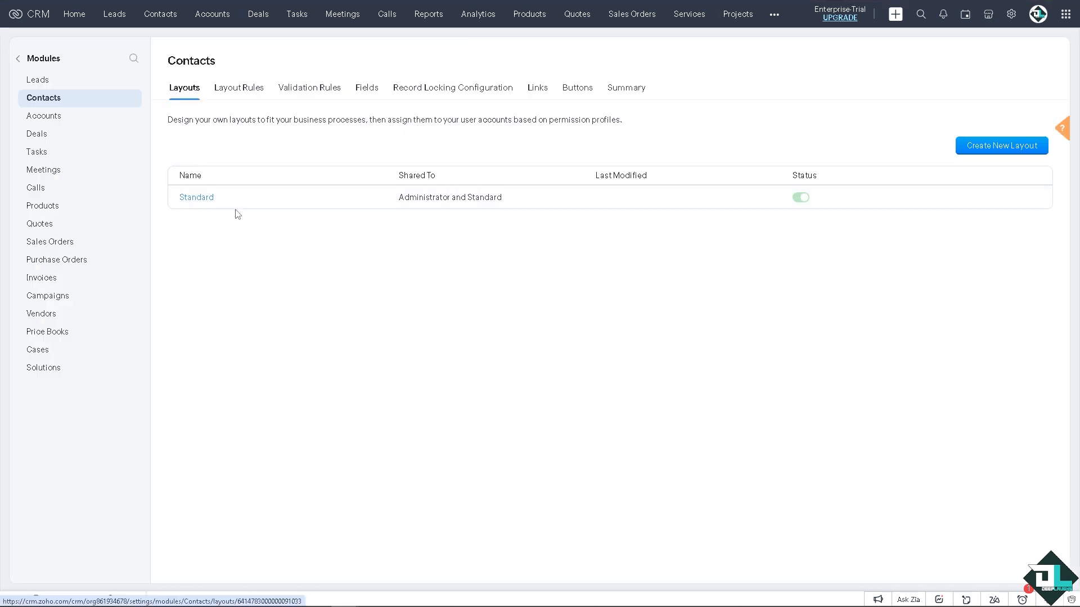
mouse_move(227, 207)
left_click(223, 199)
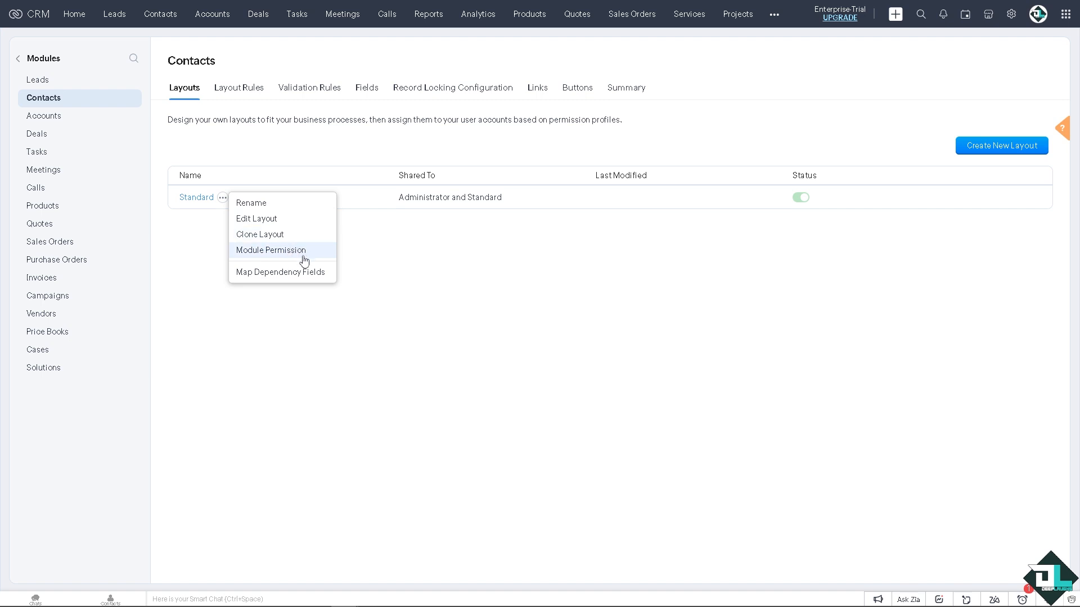
left_click(196, 197)
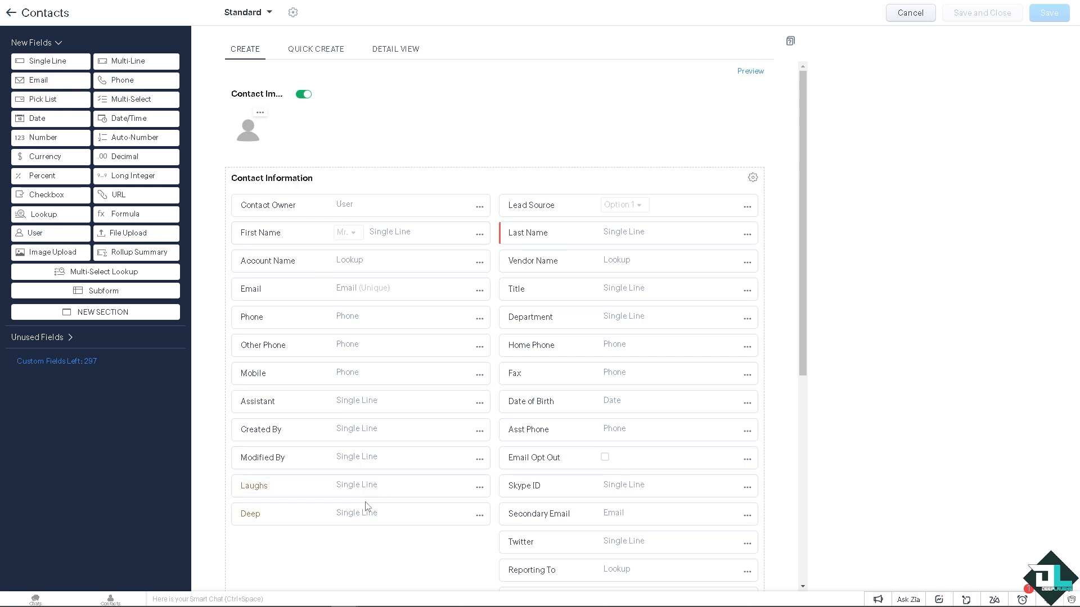
Step: Move the Deep field above Laughs in Contact Information and view the Contact Image permissions without changing them
left_click_drag(369, 516, 369, 485)
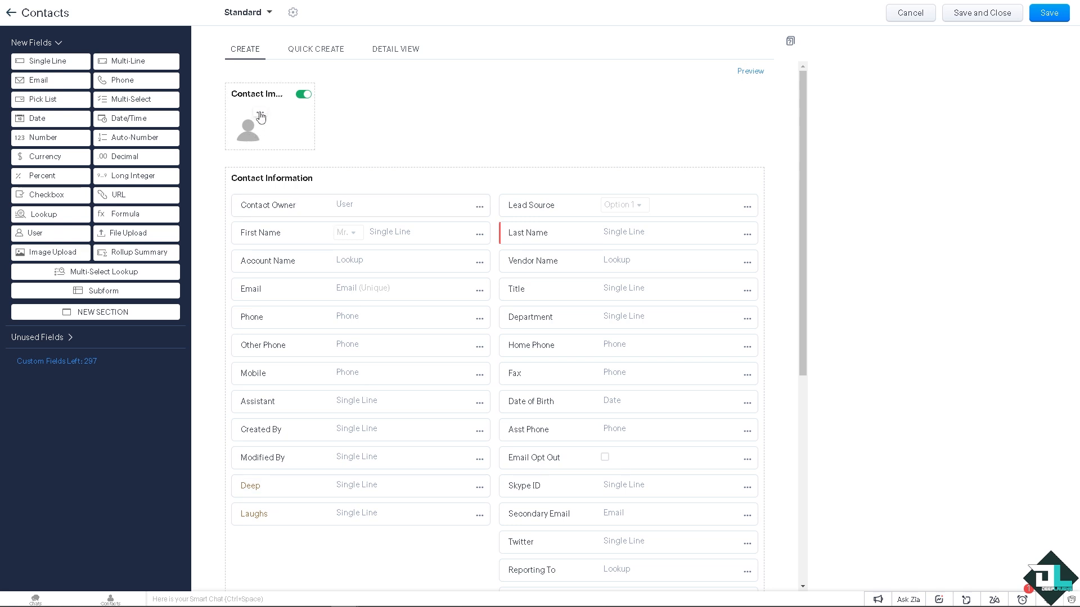
left_click(272, 127)
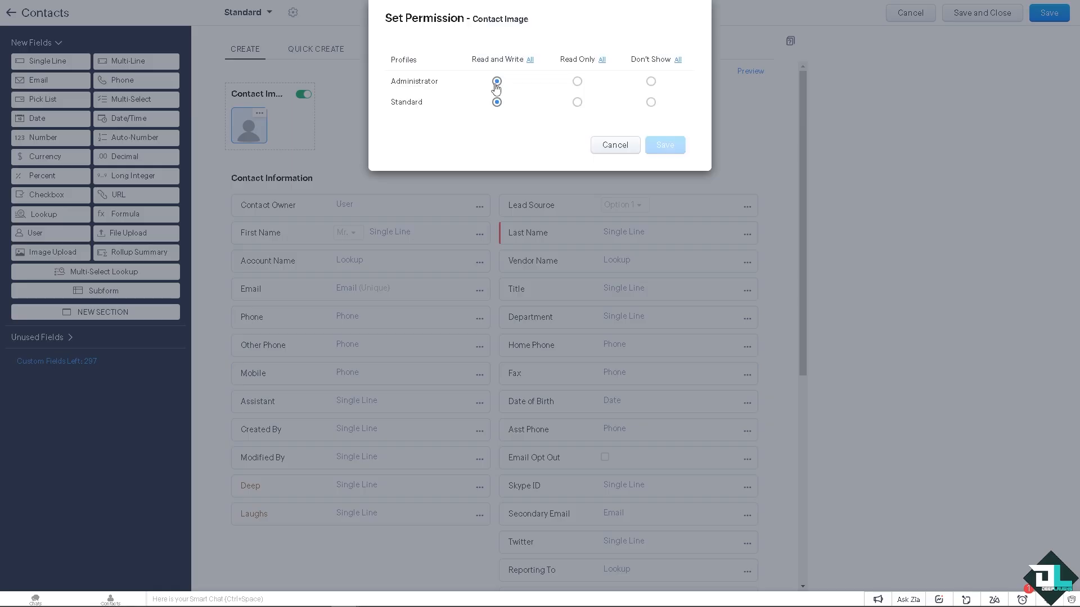
left_click(615, 145)
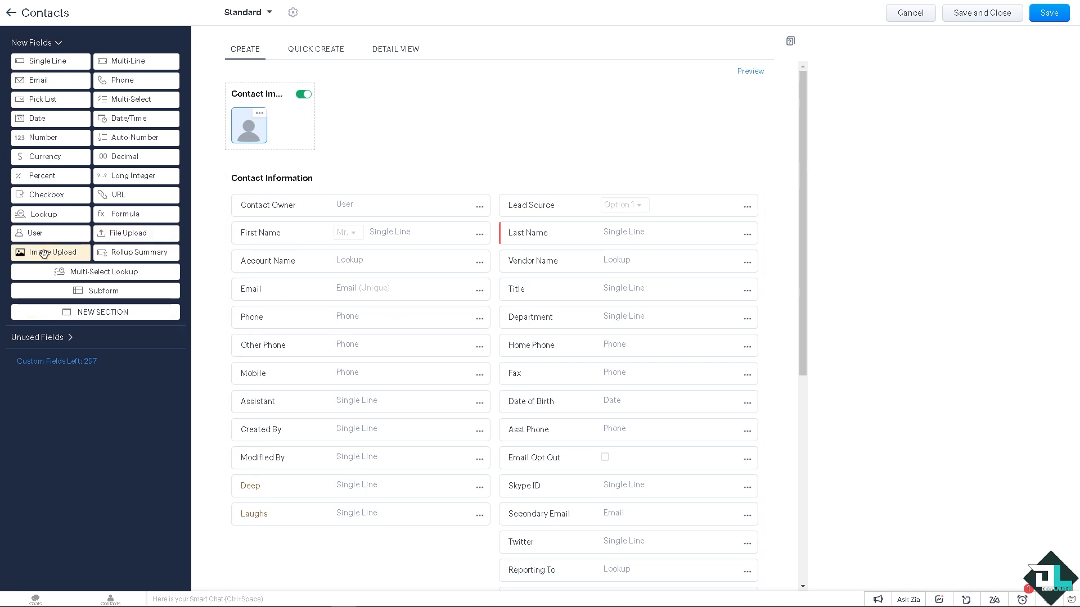
Step: Add an Image Upload field below Laughs in Contact Information and label it DeepLaugh LOGO
left_click_drag(47, 254, 263, 534)
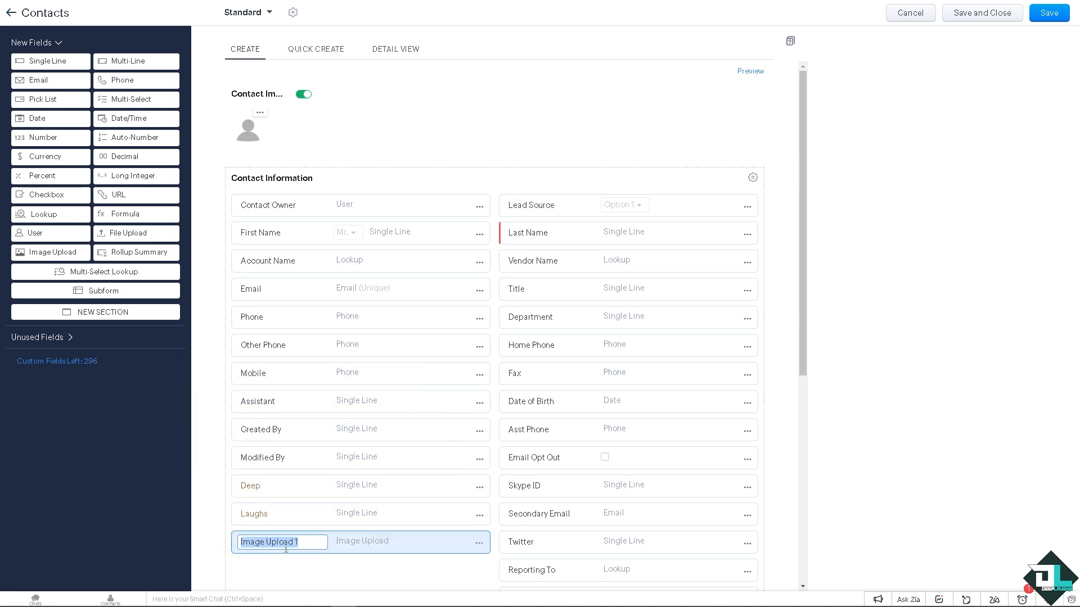
left_click(169, 526)
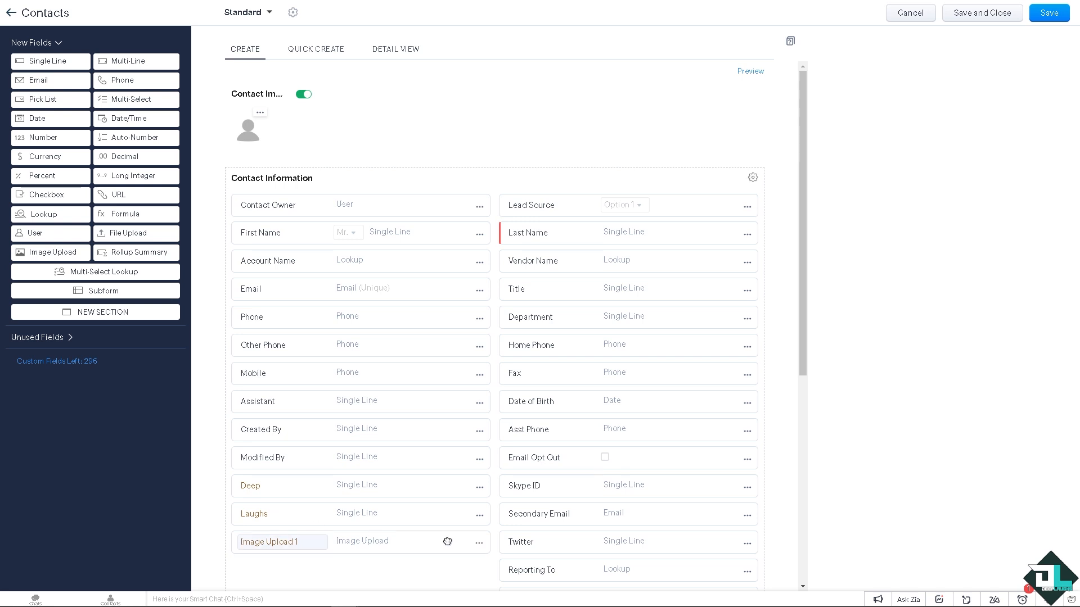
left_click(478, 543)
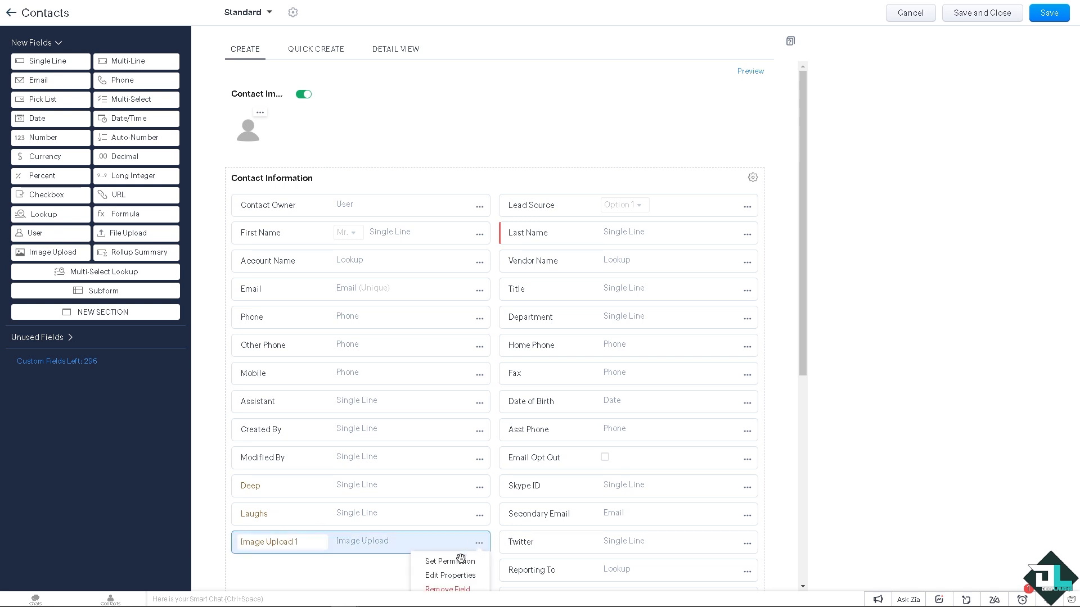
scroll(448, 556, "down", 1)
left_click(440, 525)
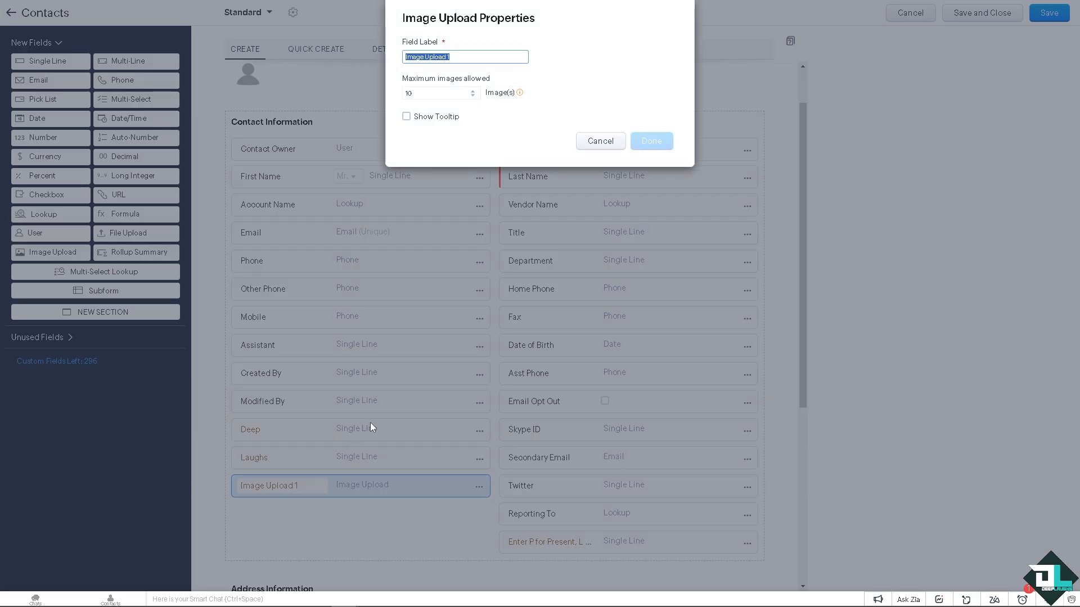
type("DeepLaug")
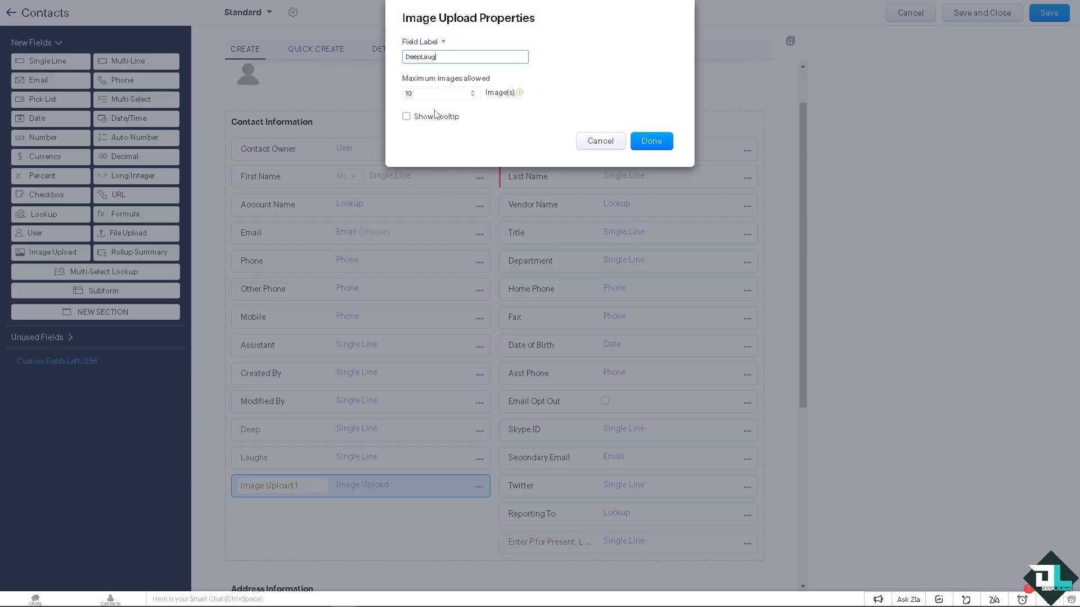
type("h LOGO")
left_click(663, 141)
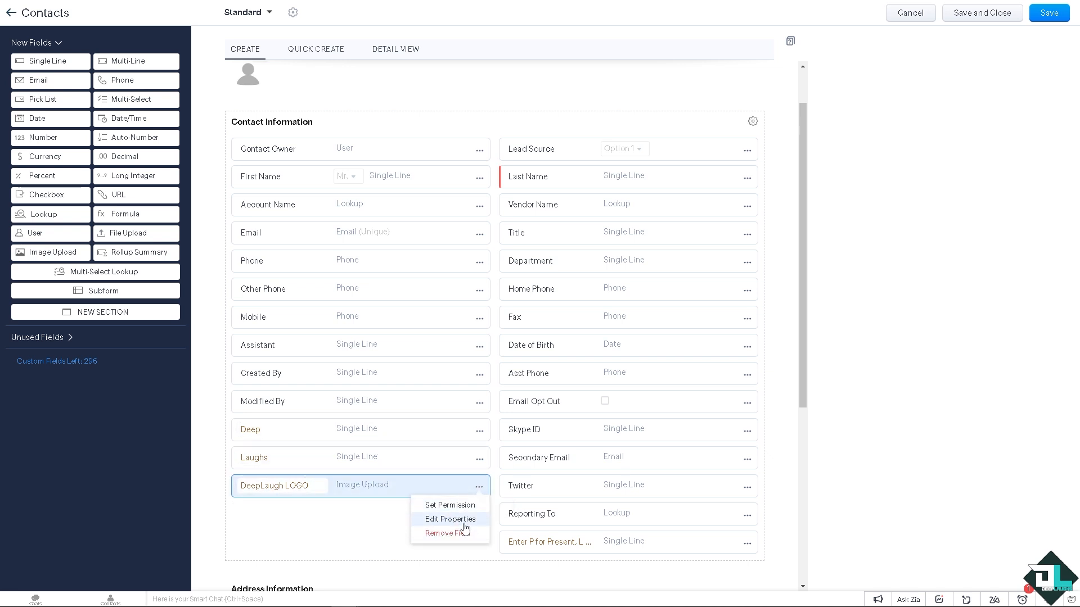
Step: Enable a tooltip on the DeepLaugh LOGO field with the message "How To Add Custom Fields To Zoho CRM"
left_click(465, 523)
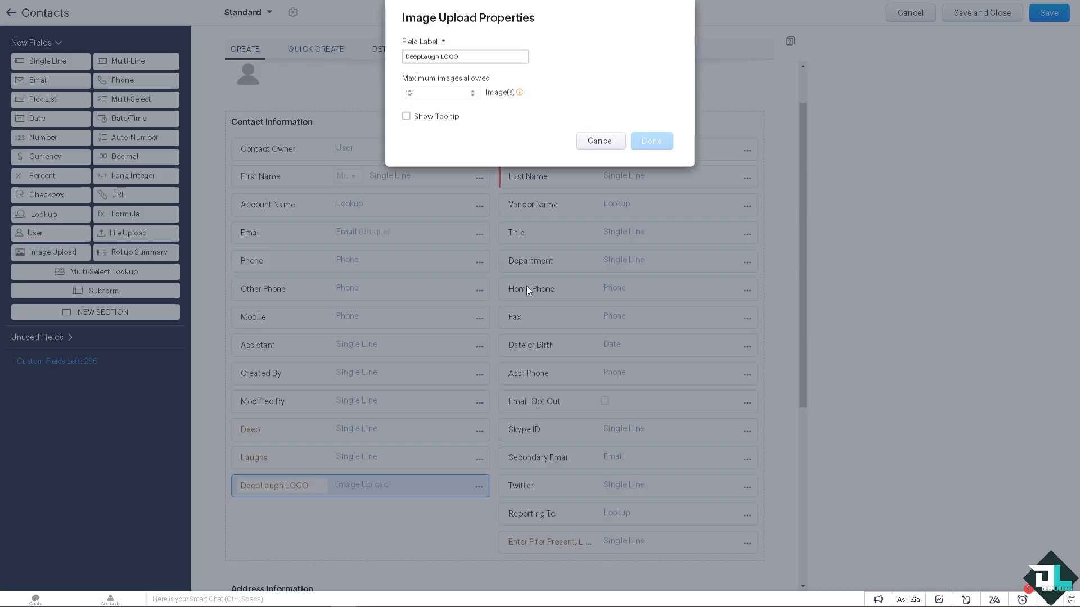
left_click(429, 117)
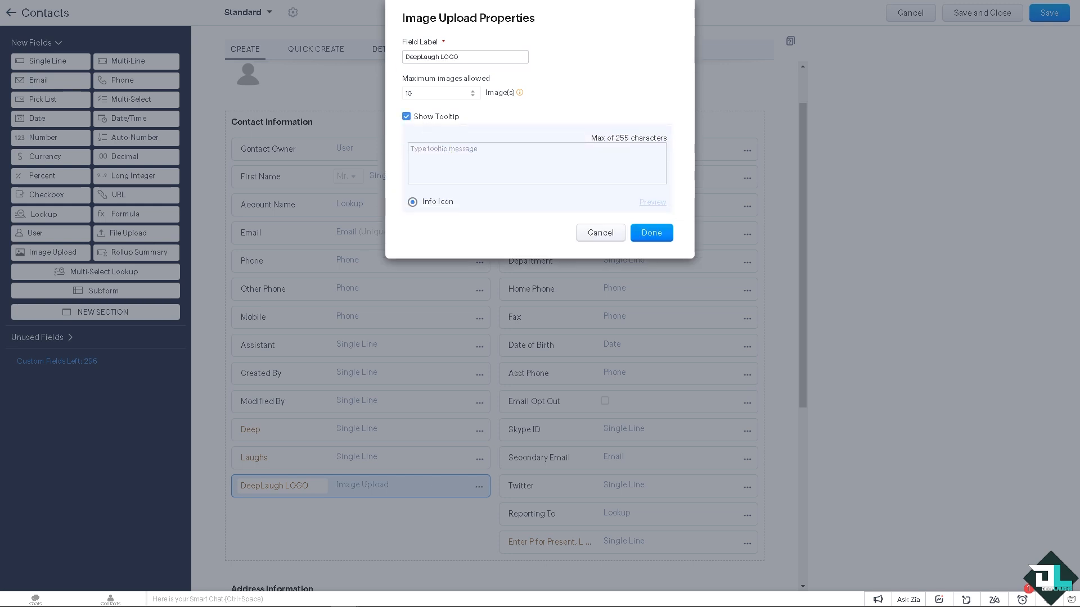
left_click(455, 156)
type("How To Add Custom Fields To Zoho CRM")
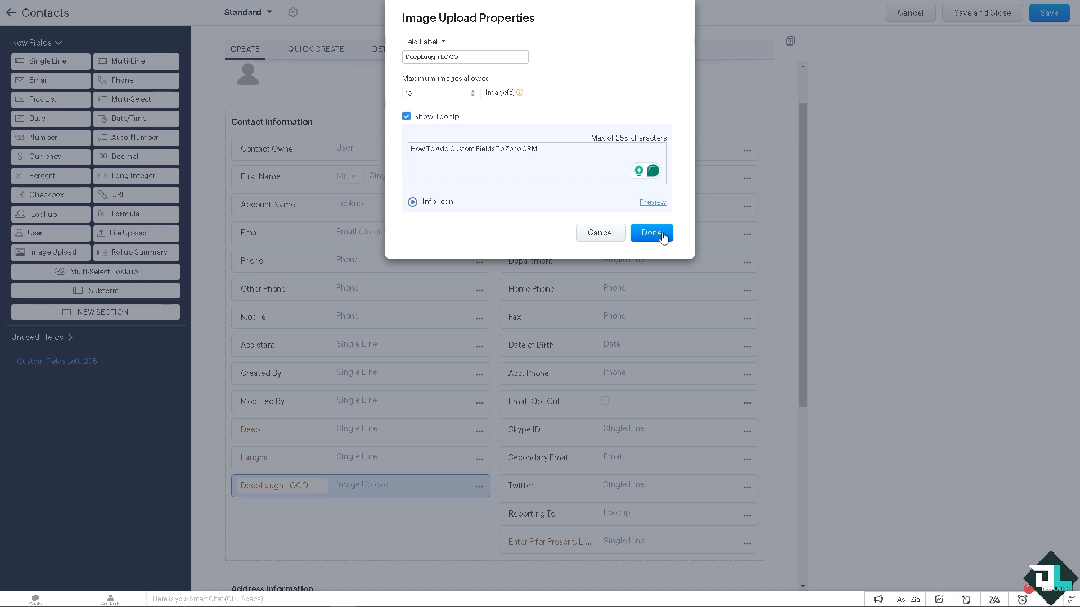
left_click(662, 236)
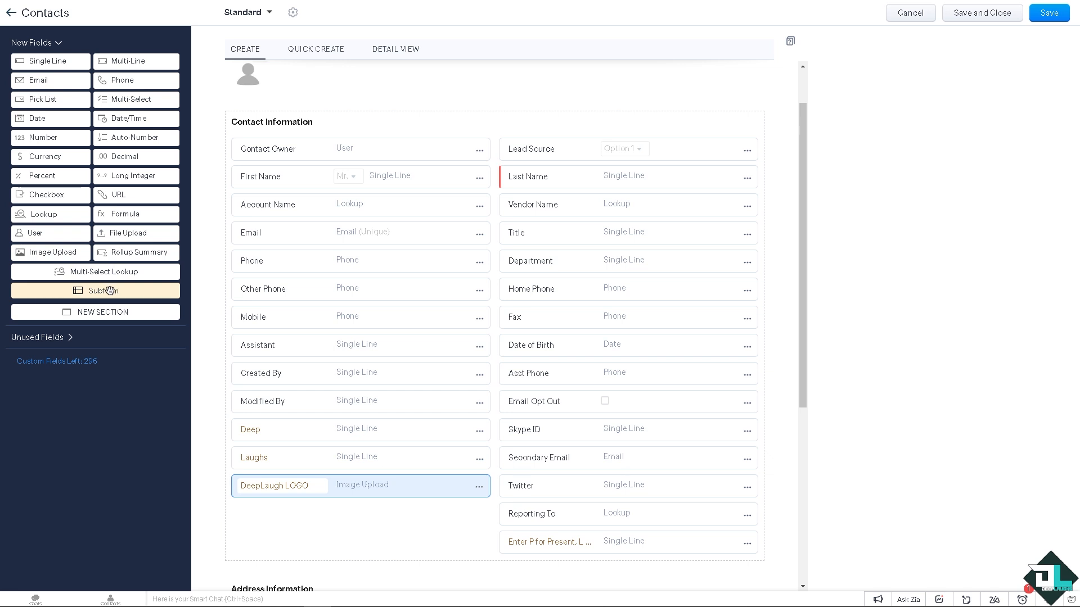
Step: Add a User field below DeepLaugh LOGO and permanently delete it from the layout
left_click_drag(37, 235, 266, 527)
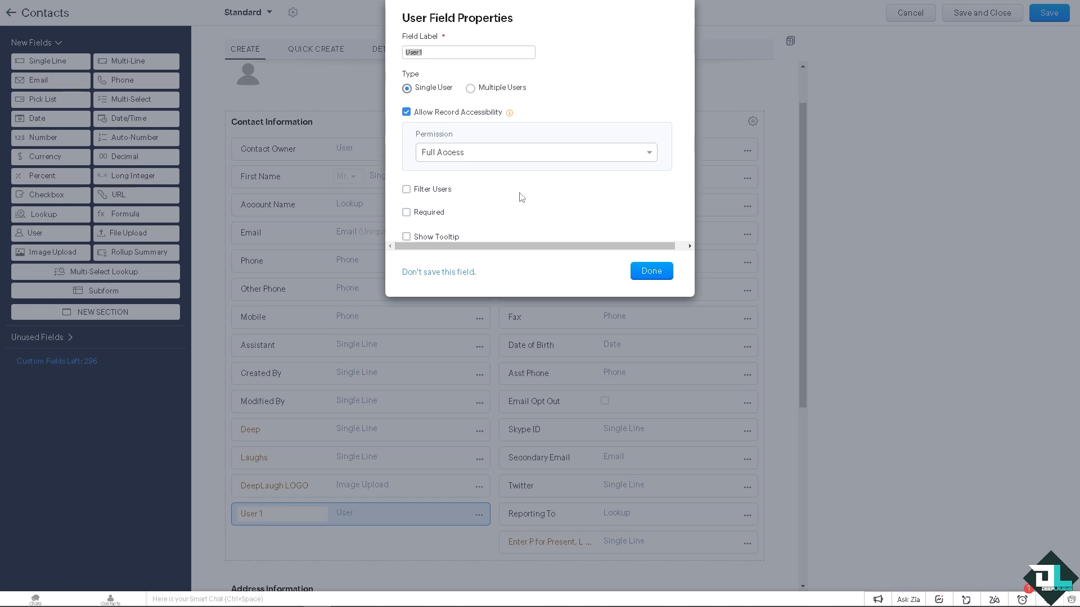
left_click(651, 271)
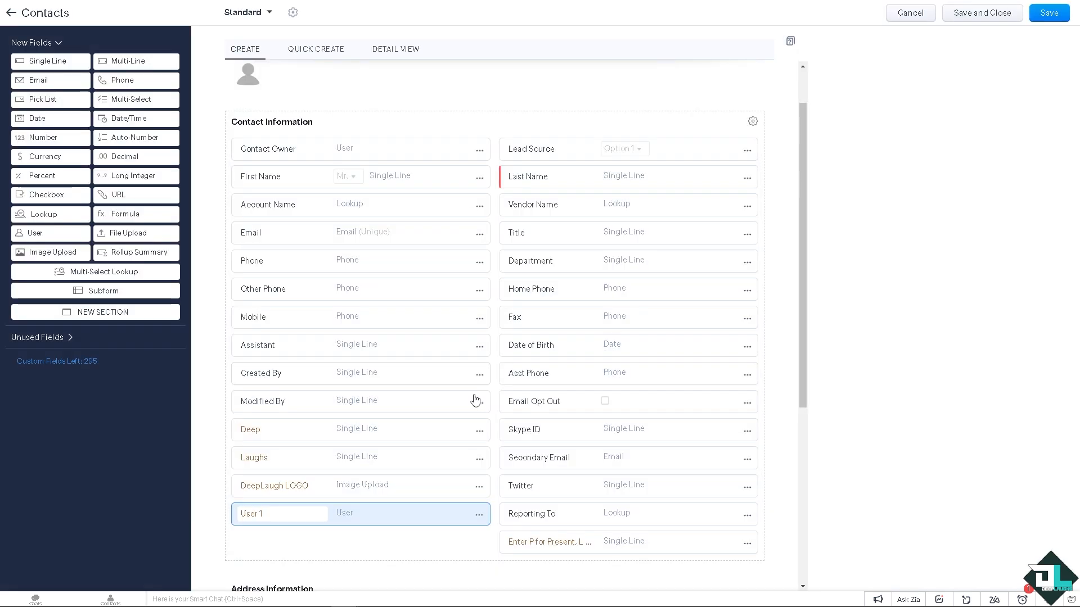
left_click(479, 514)
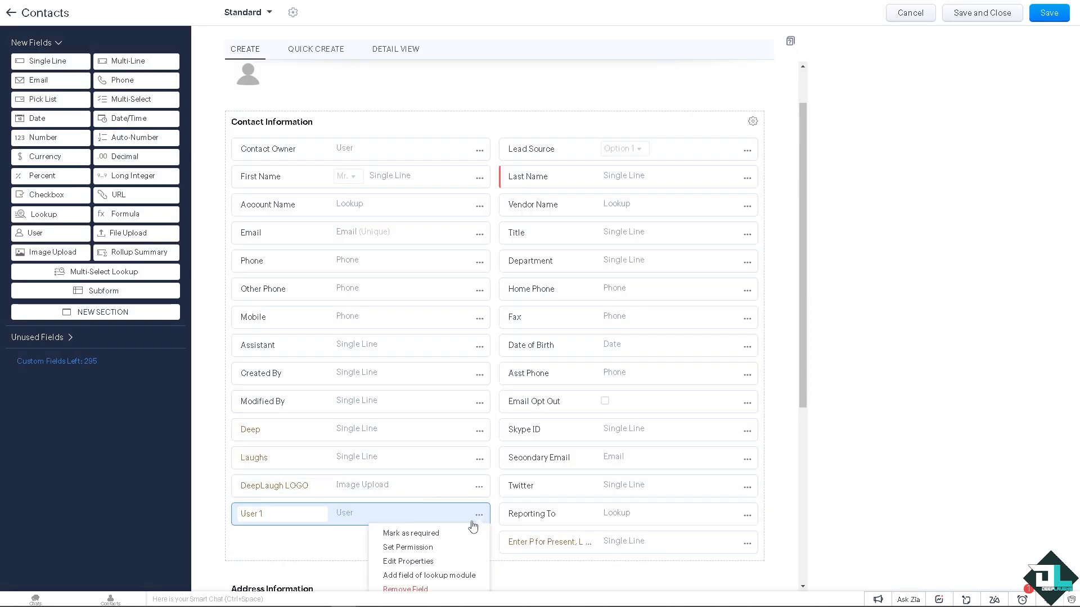
left_click(419, 589)
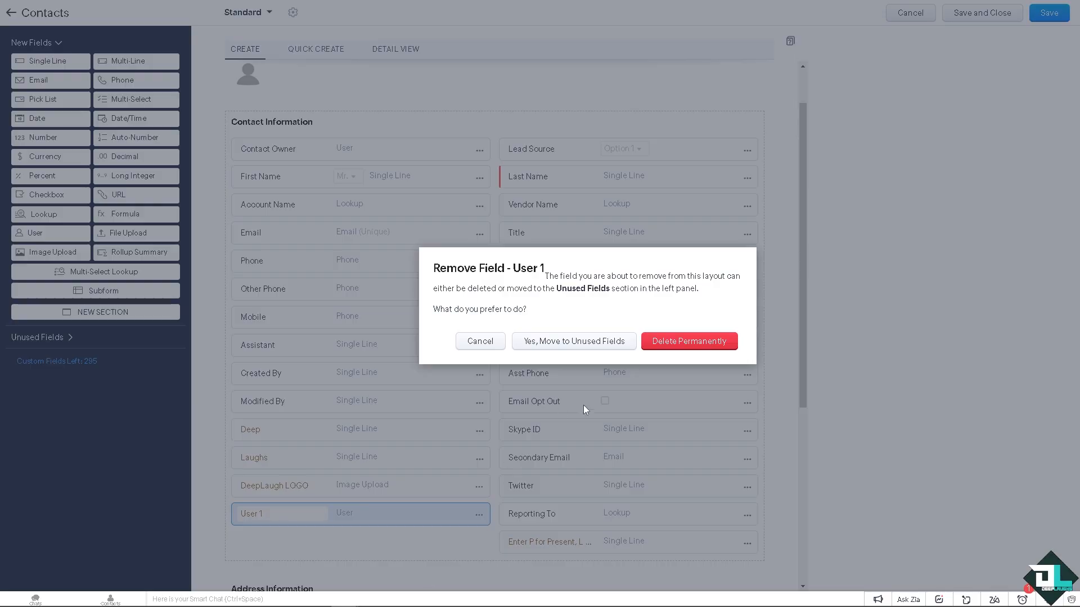
left_click(666, 346)
Step: Add a URL field with its default label below DeepLaugh LOGO in the Contact Information section
left_click_drag(126, 198, 264, 523)
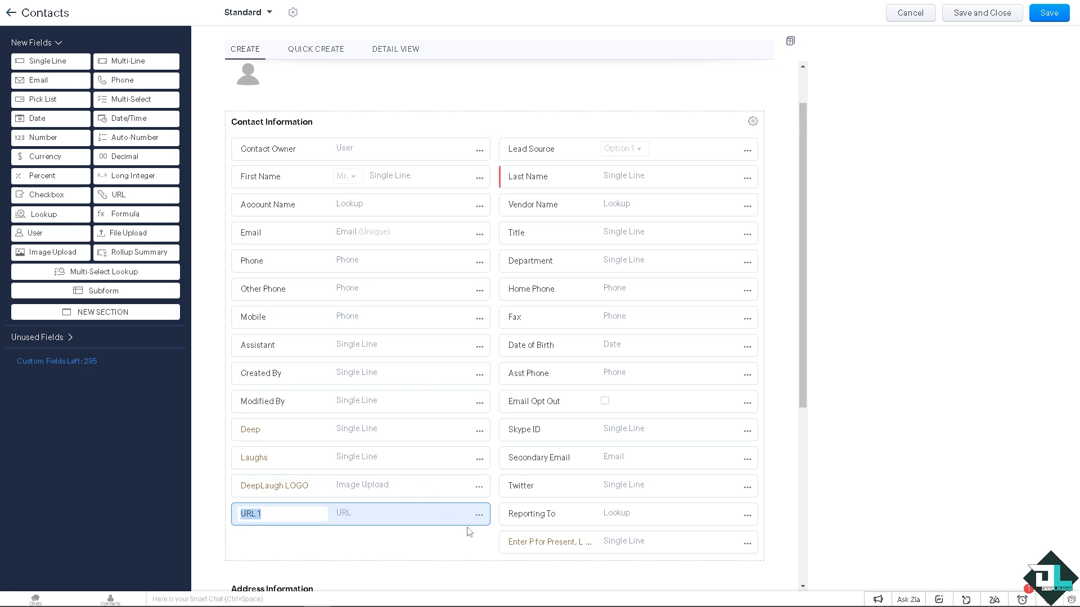
left_click(219, 508)
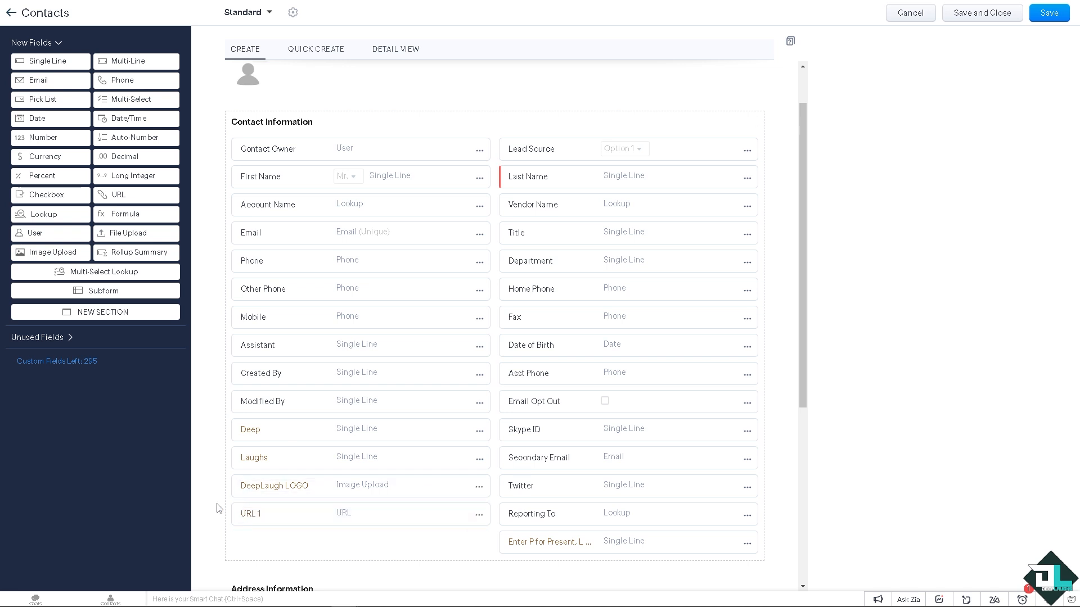
scroll(220, 508, "up", 1)
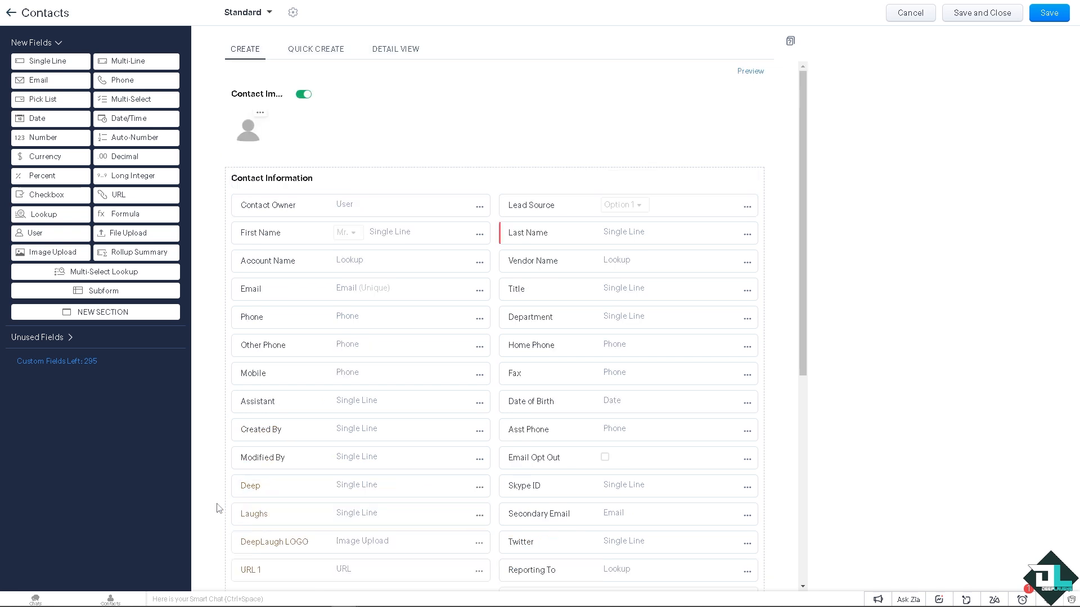
Step: Relabel the URL 1 field as Youtube Channel and make it a required, encrypted field
left_click(478, 571)
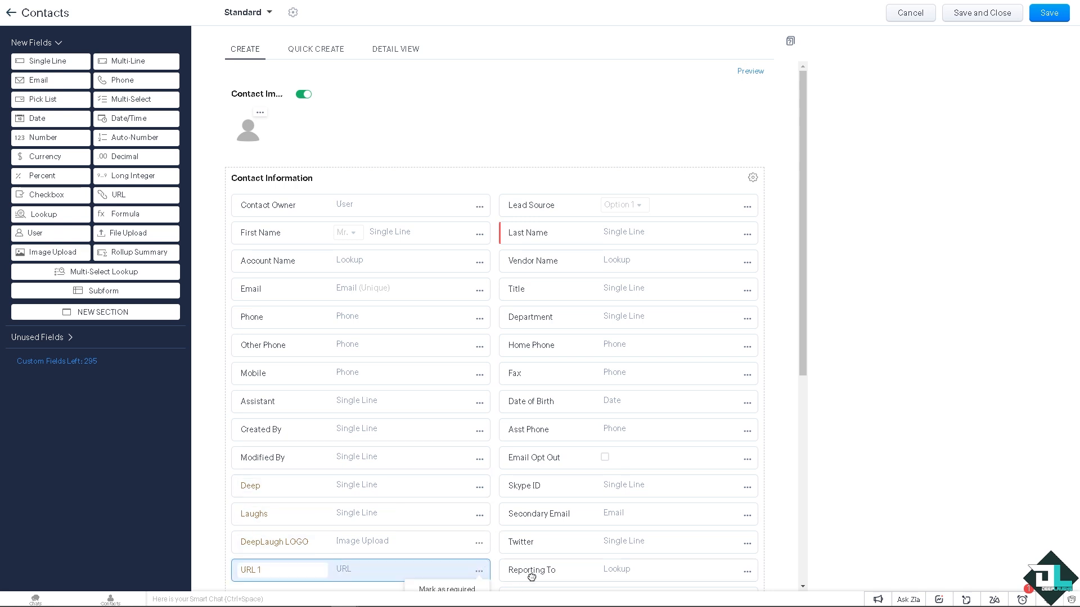
scroll(531, 577, "down", 1)
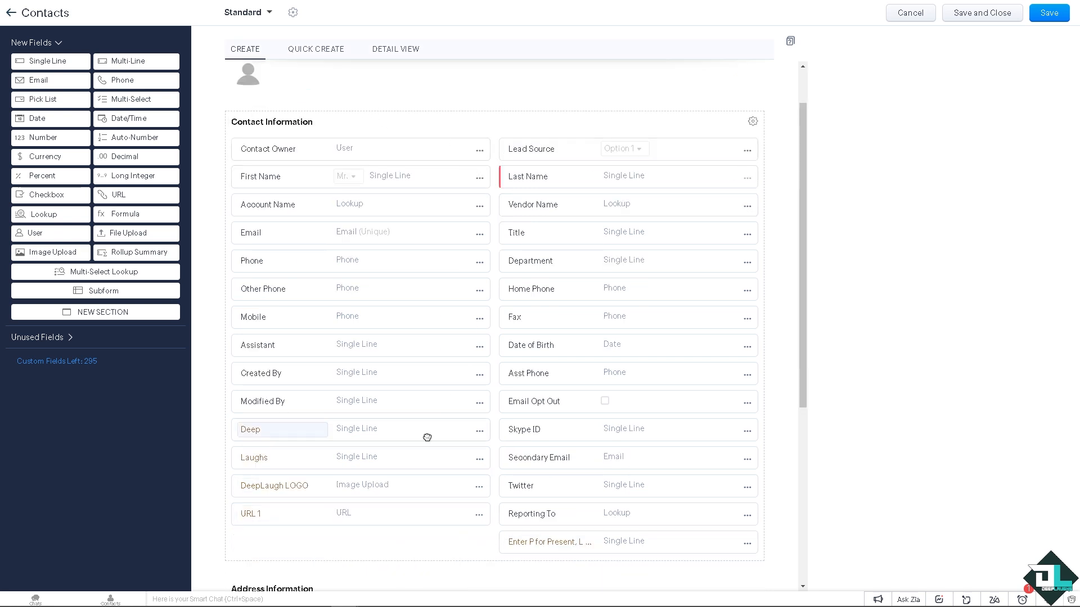
scroll(565, 406, "down", 2)
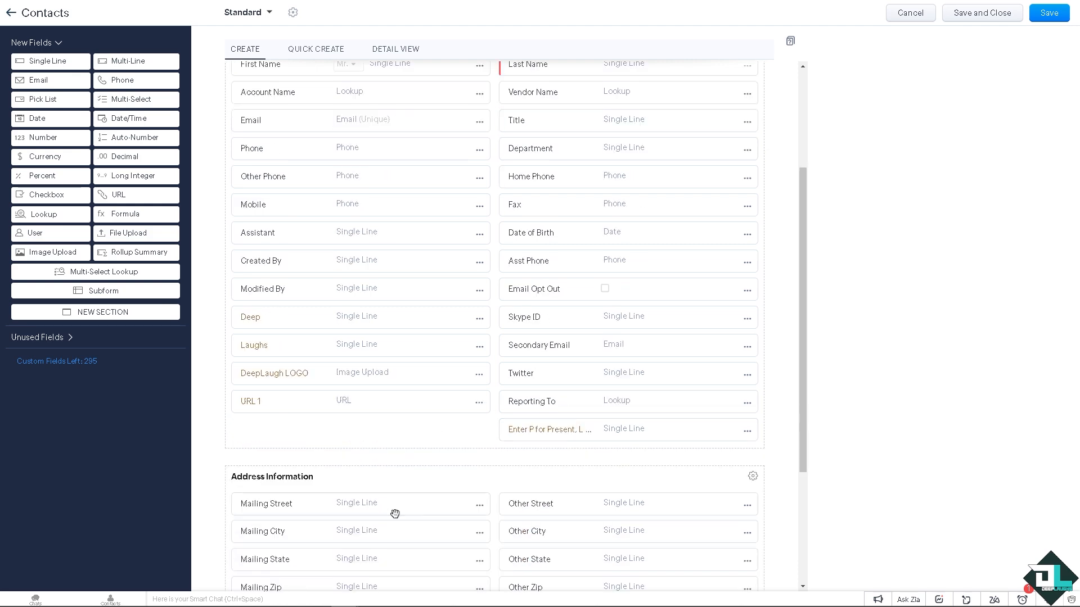
scroll(395, 514, "up", 2)
left_click(479, 514)
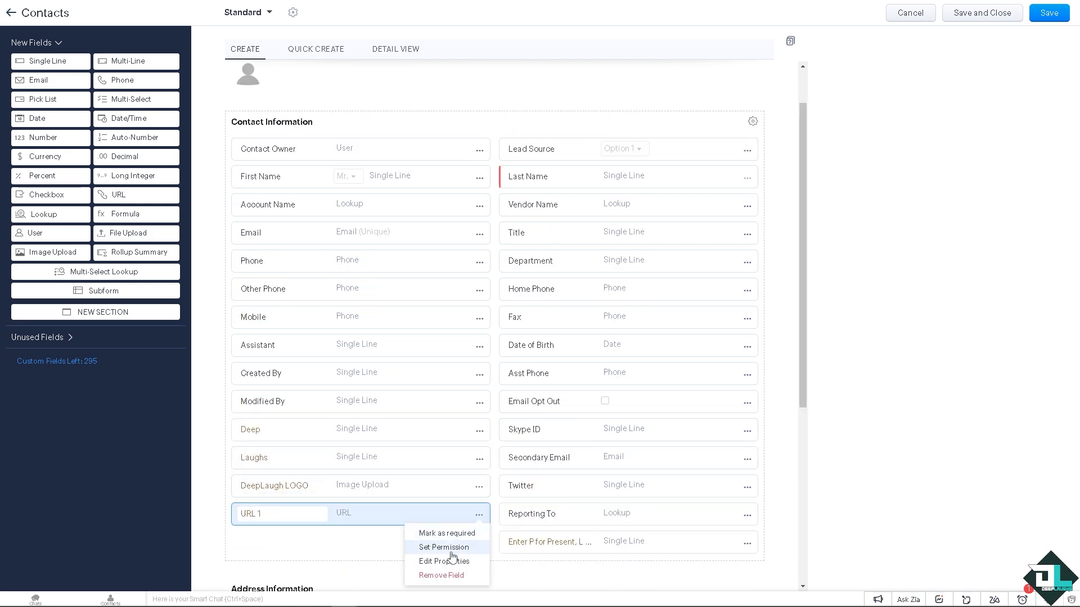
left_click(451, 561)
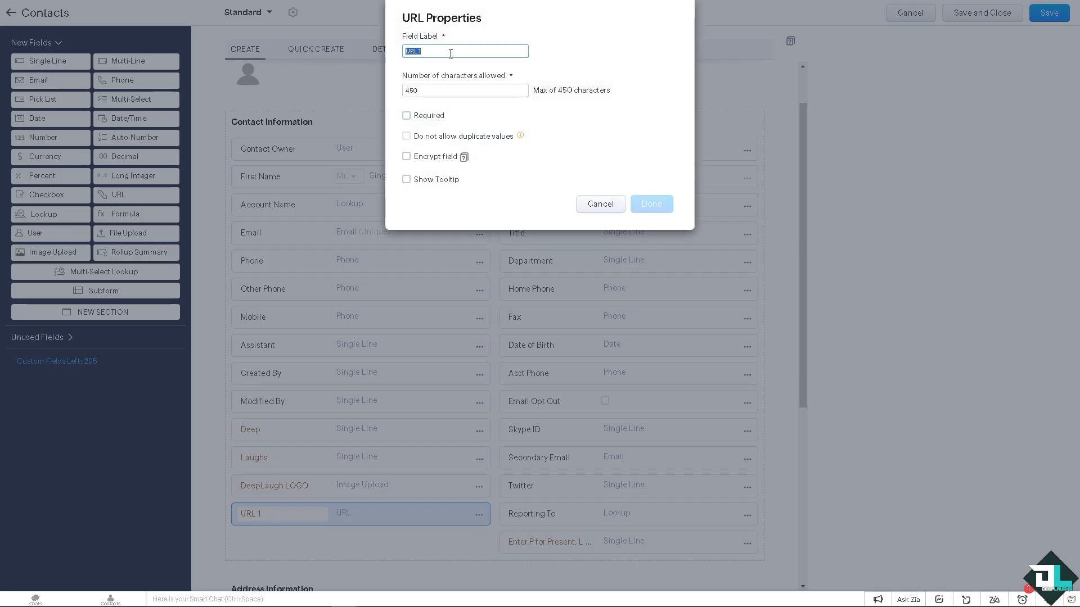
type("Youtube Channel")
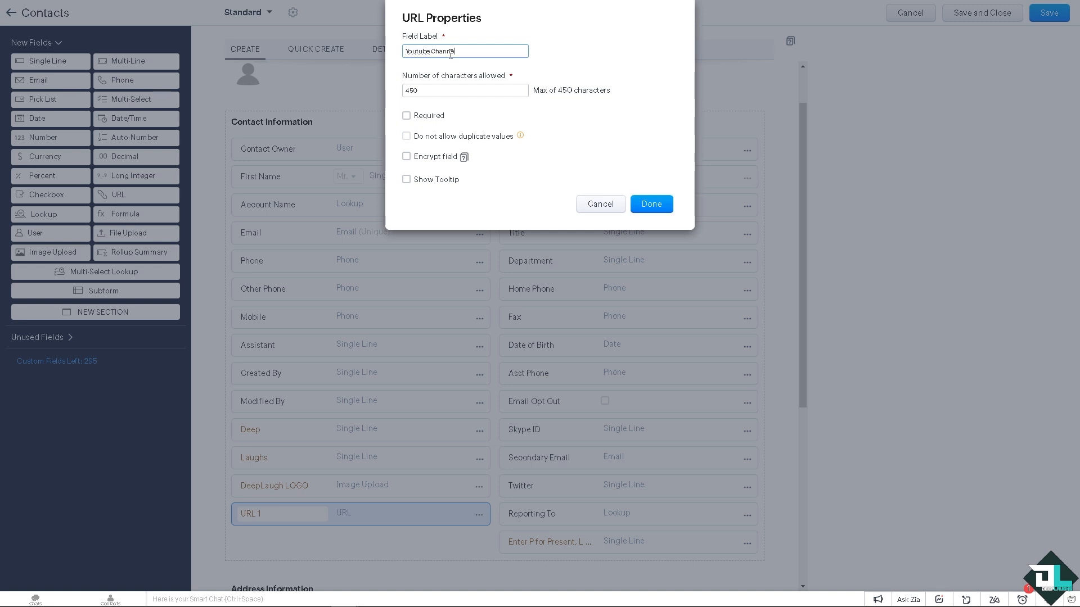
left_click(415, 117)
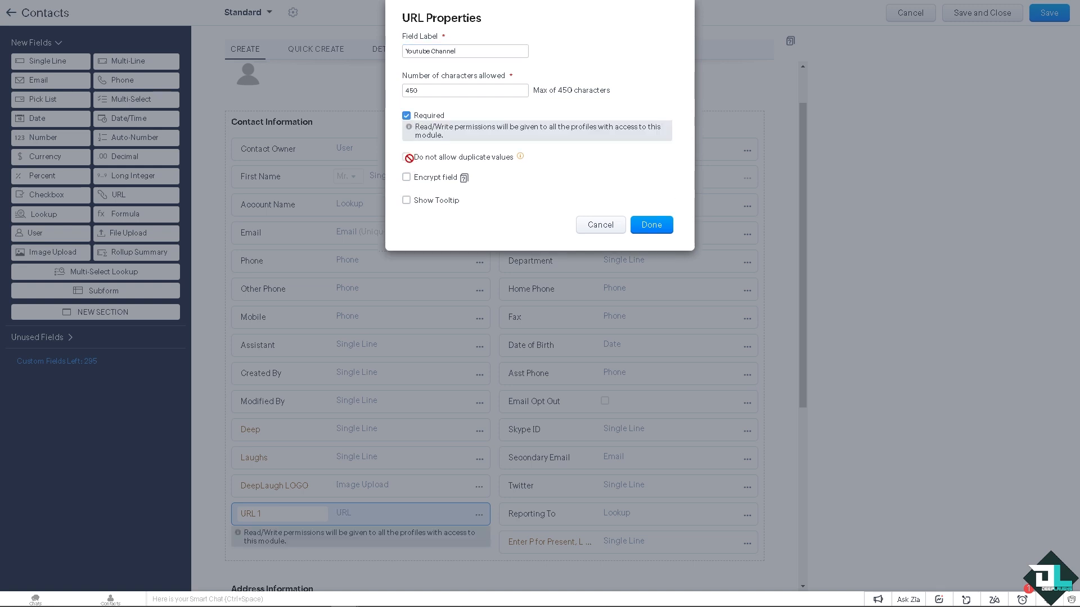
left_click(406, 177)
left_click(406, 200)
type("https://www.youtube.com/@DeepLaughs")
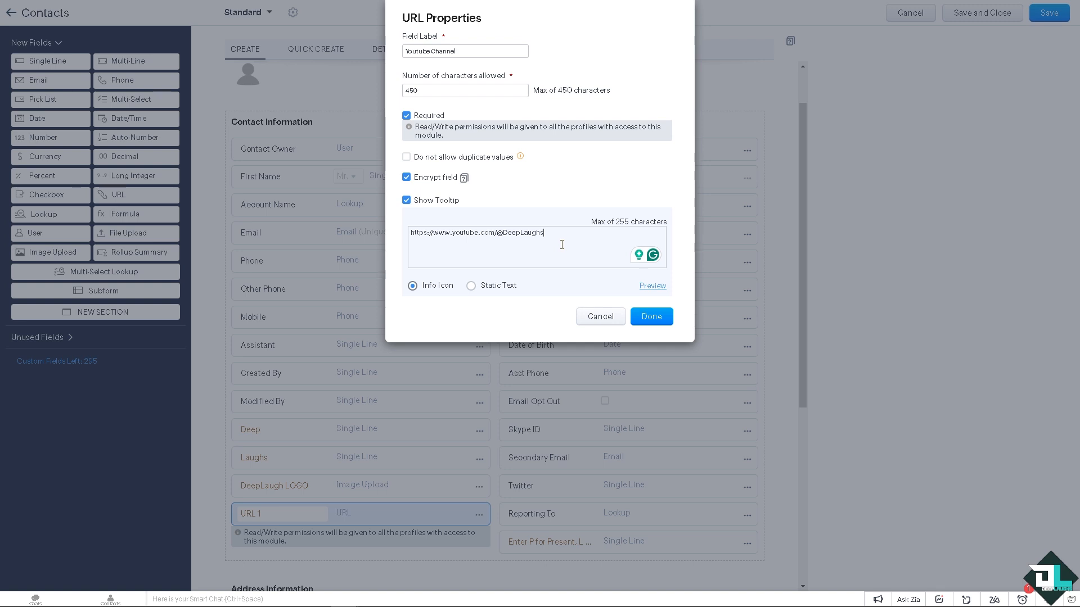
left_click(470, 285)
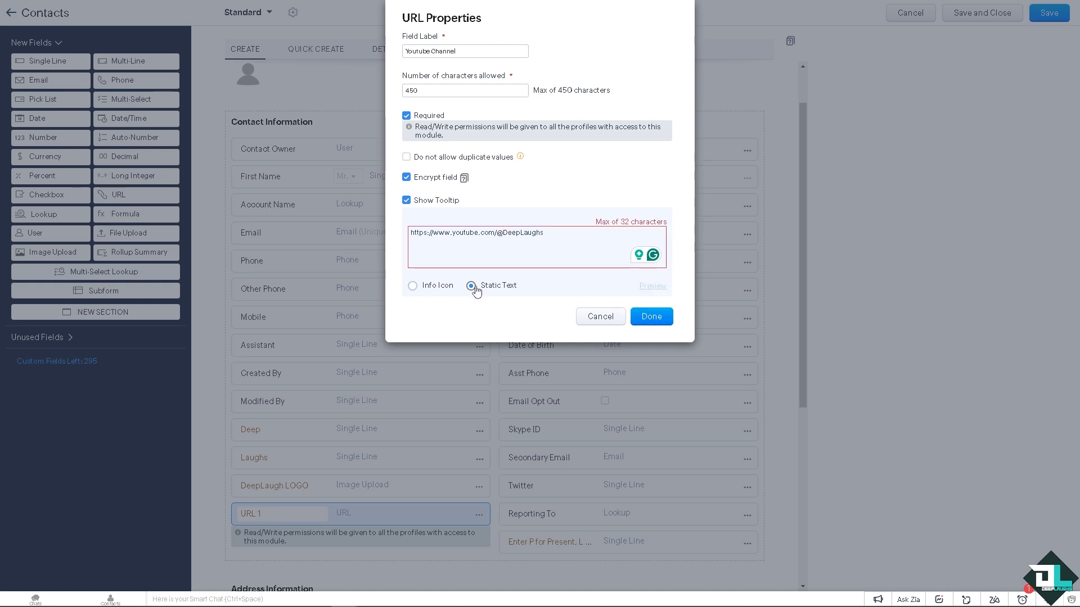
left_click(413, 286)
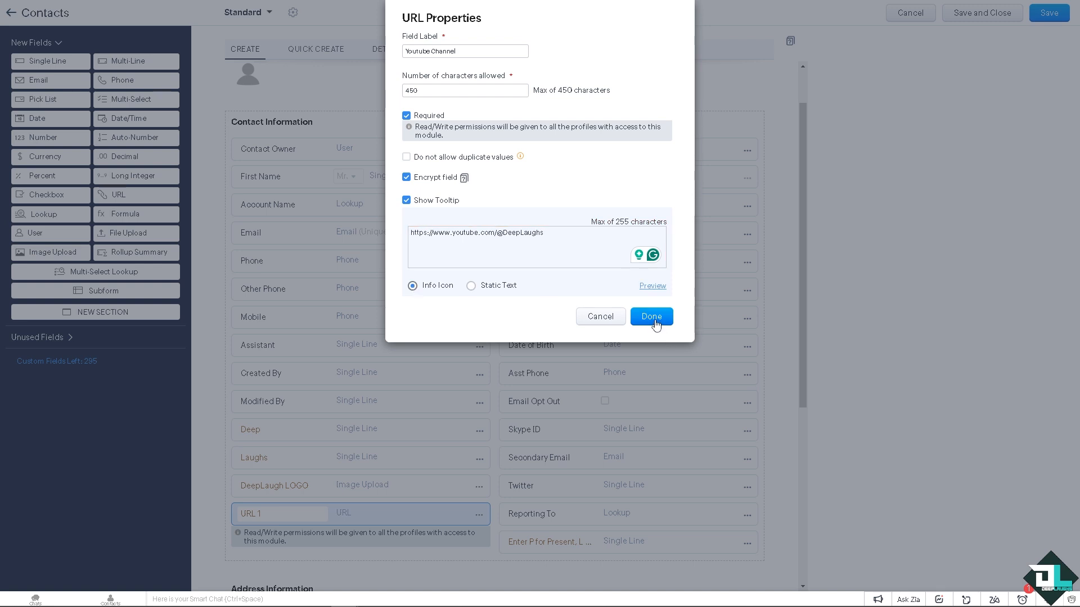
left_click(653, 287)
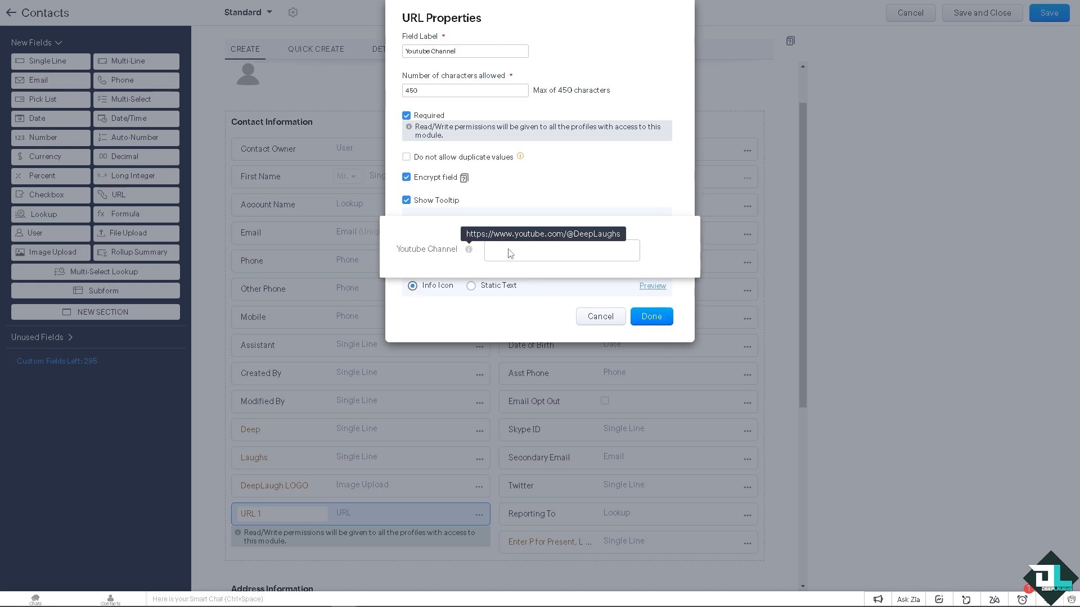
left_click(642, 296)
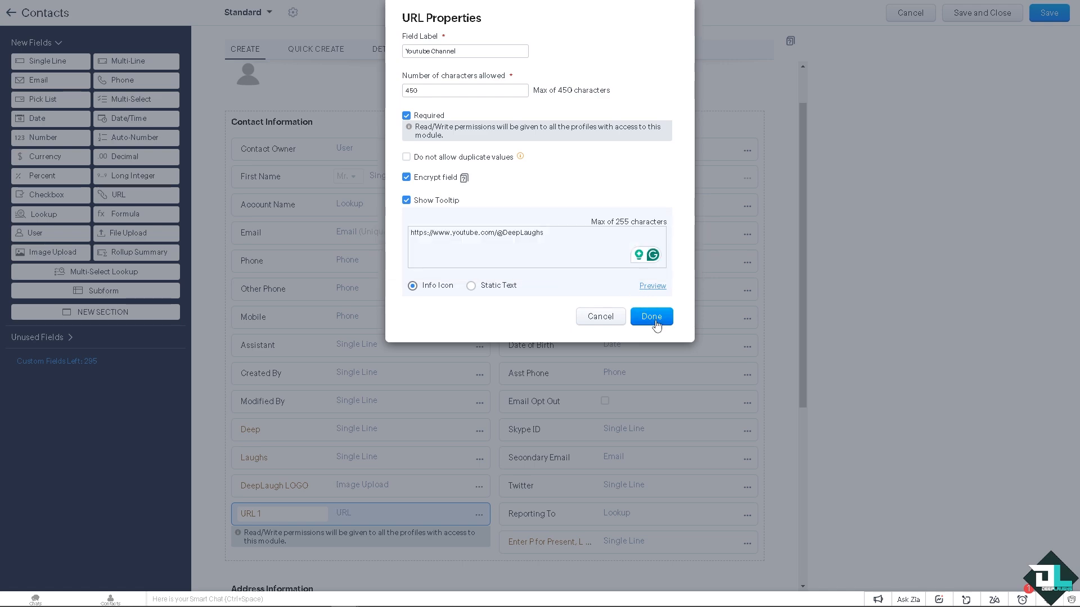
left_click(651, 316)
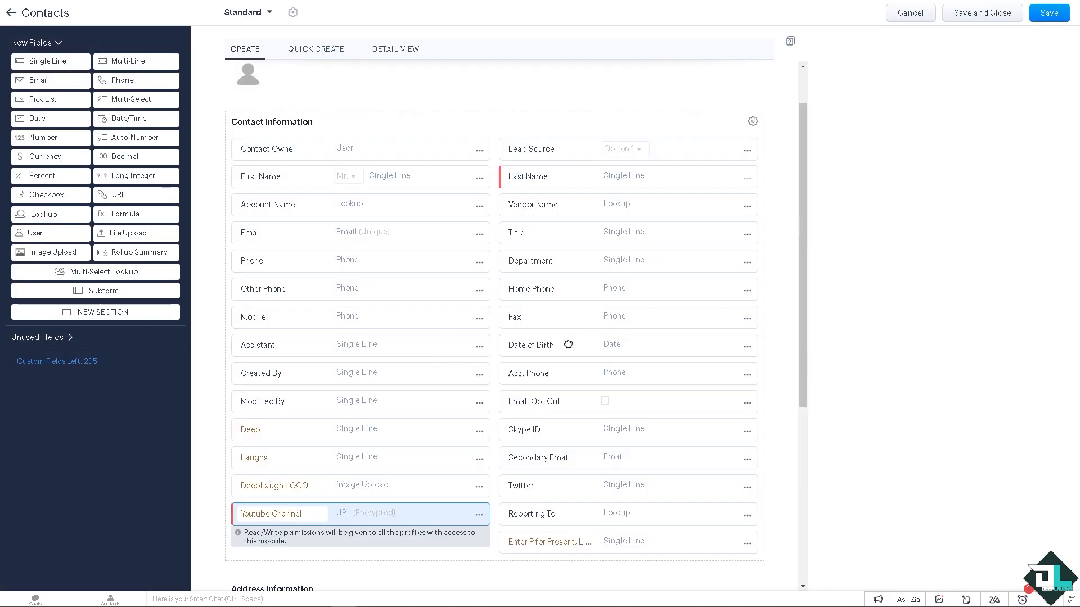
Step: Save the Standard layout and return to the Contacts layout list
scroll(567, 344, "down", 5)
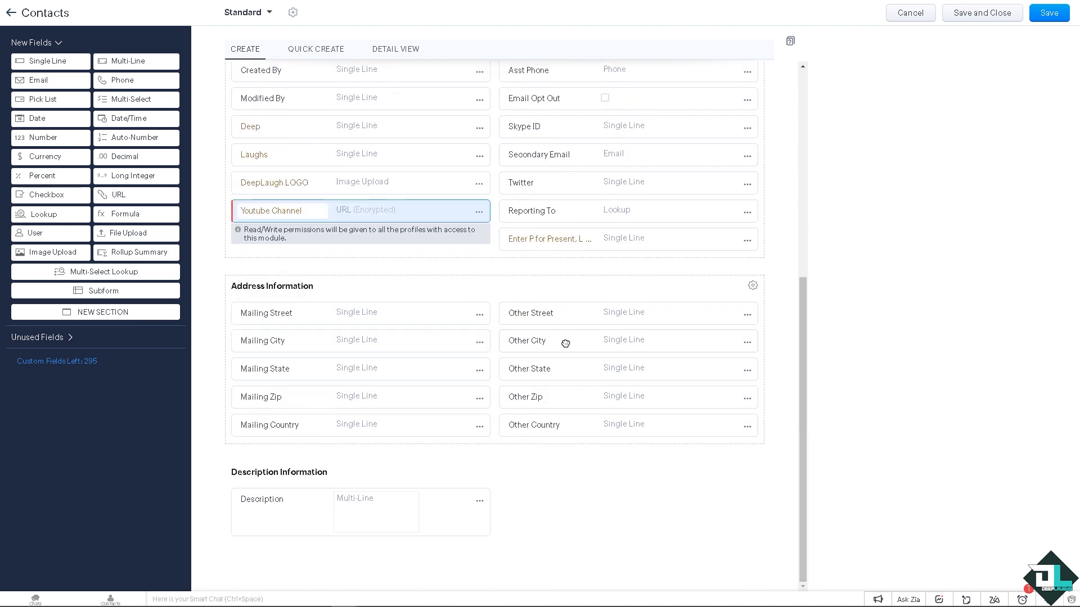
scroll(772, 339, "up", 2)
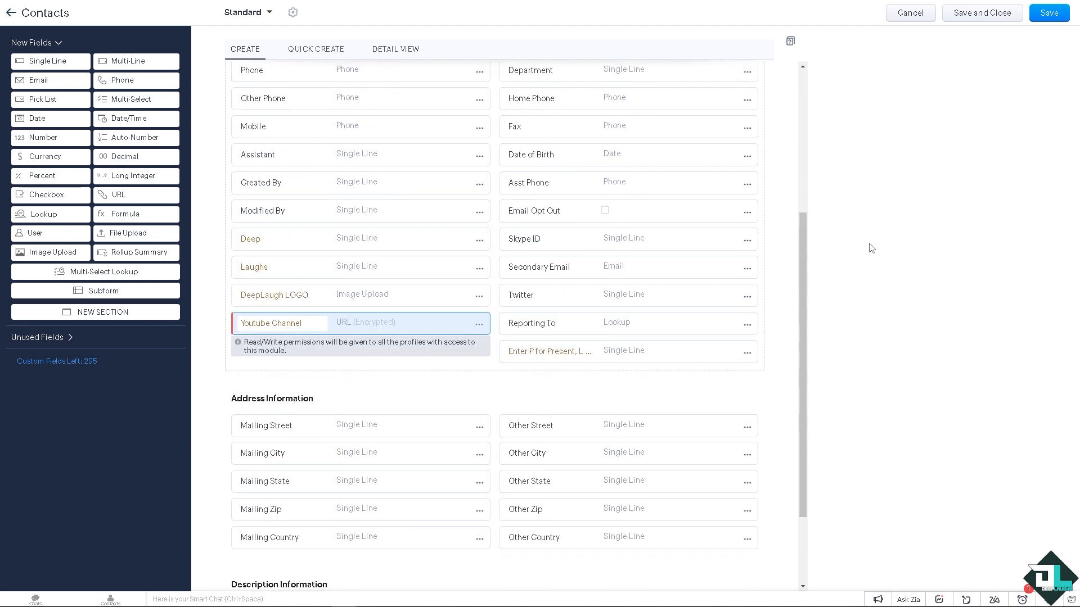
left_click(1050, 15)
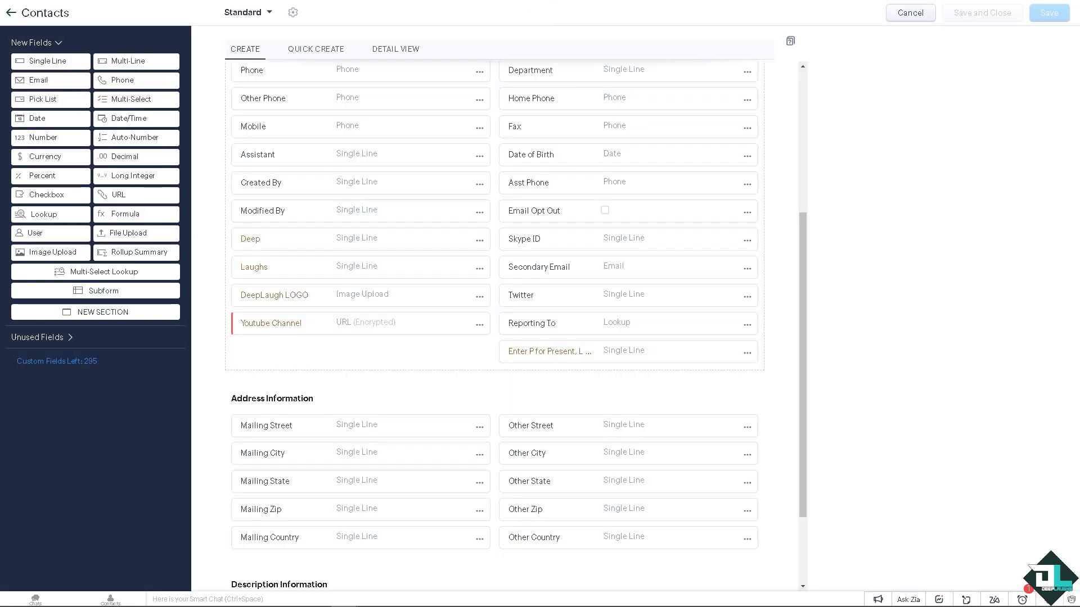
left_click(9, 14)
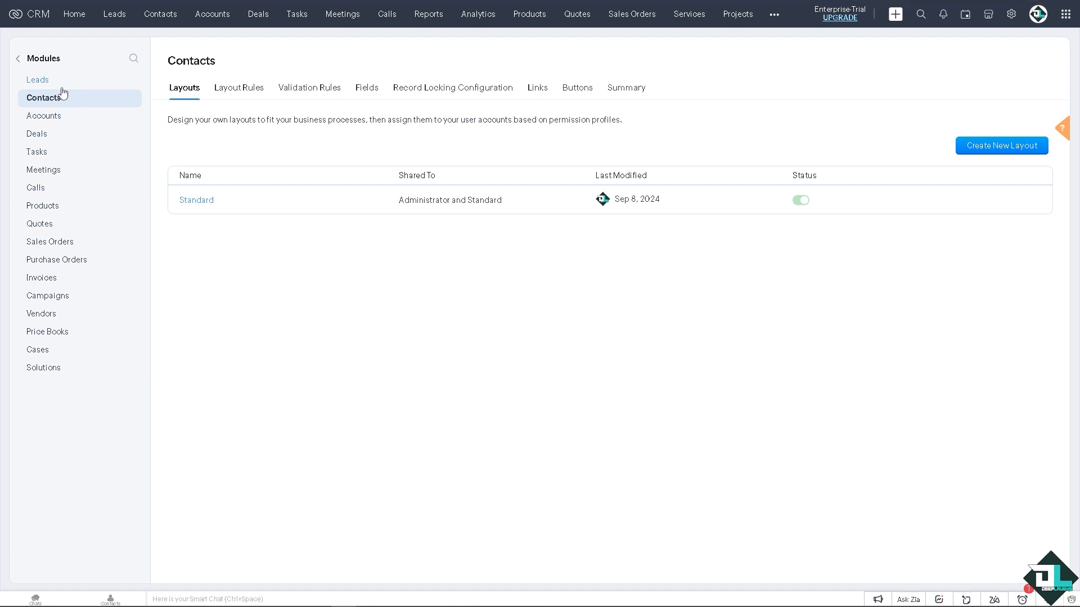
Step: Start a new record in the Contacts module and bring its custom fields into view
left_click(157, 23)
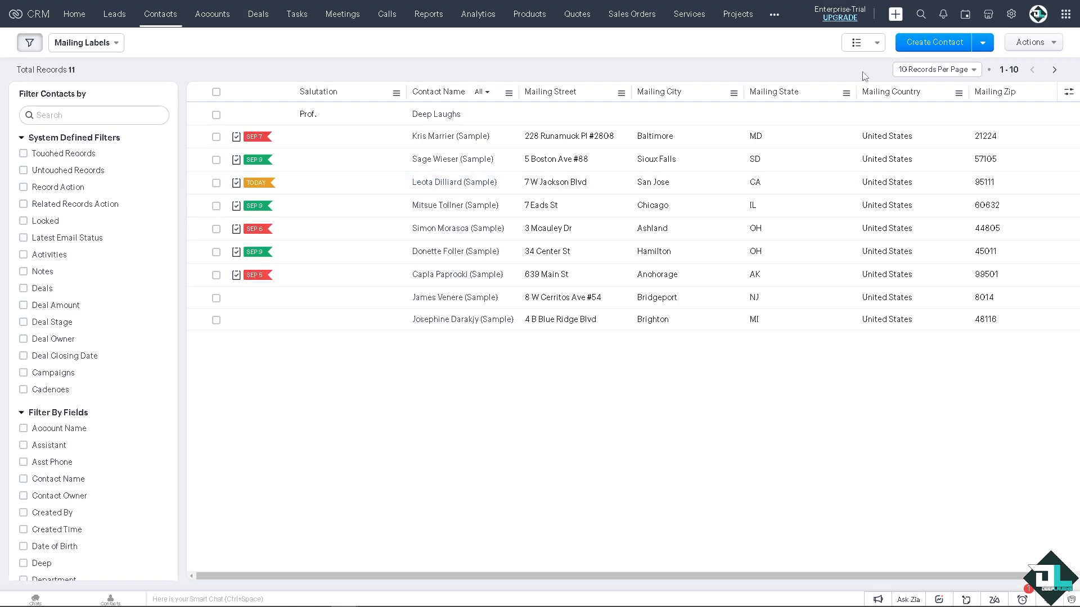
left_click(932, 49)
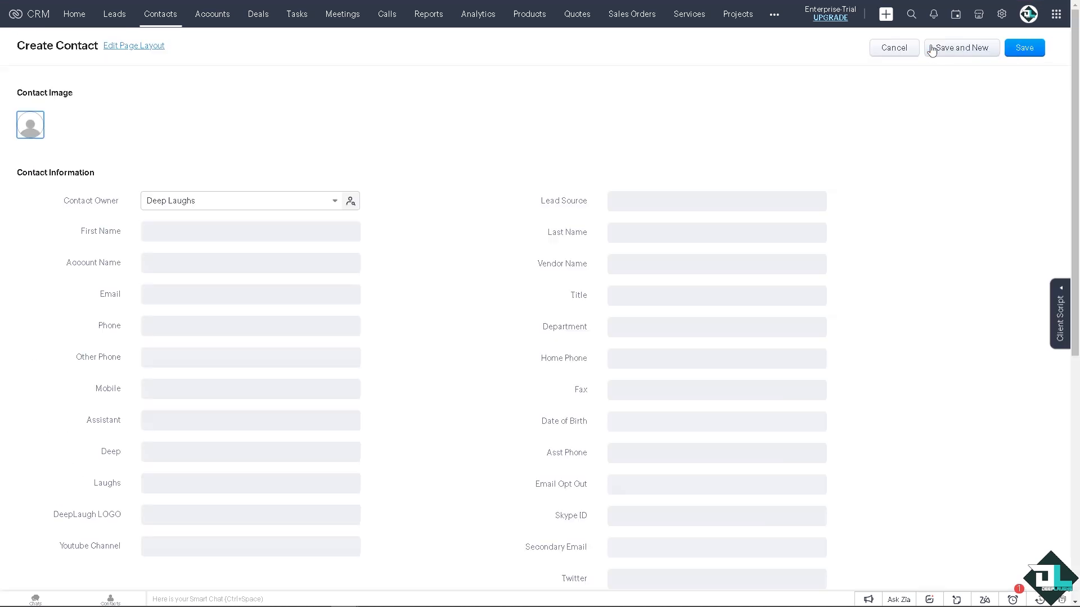
scroll(427, 321, "down", 2)
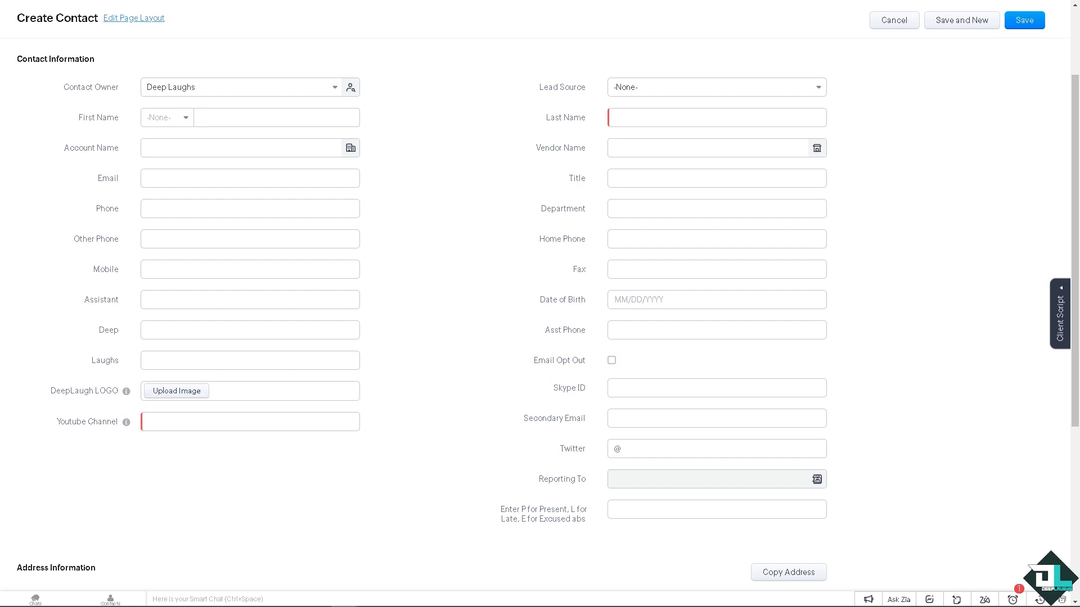
Step: Attach DL TN.png and the "How To Add Custom Fields" image to the new contact's DeepLaugh LOGO field
left_click(175, 393)
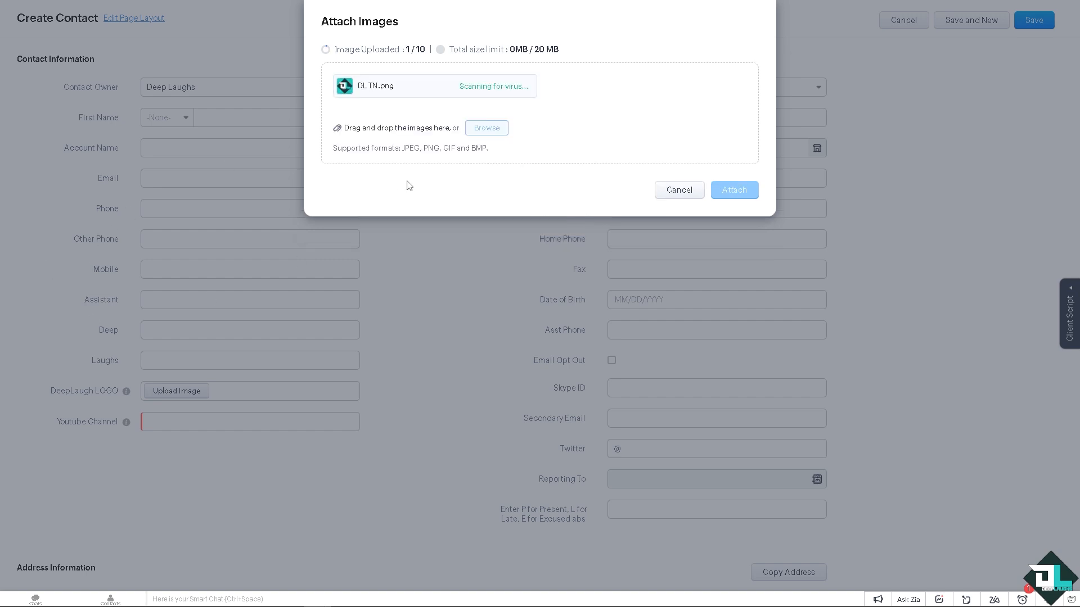
left_click(742, 195)
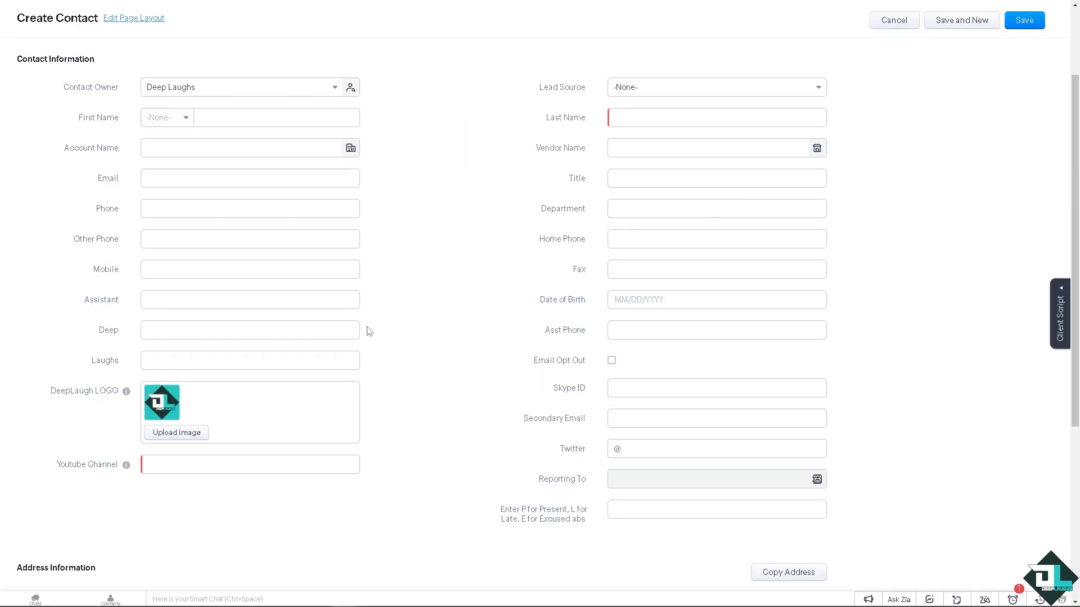
left_click(193, 438)
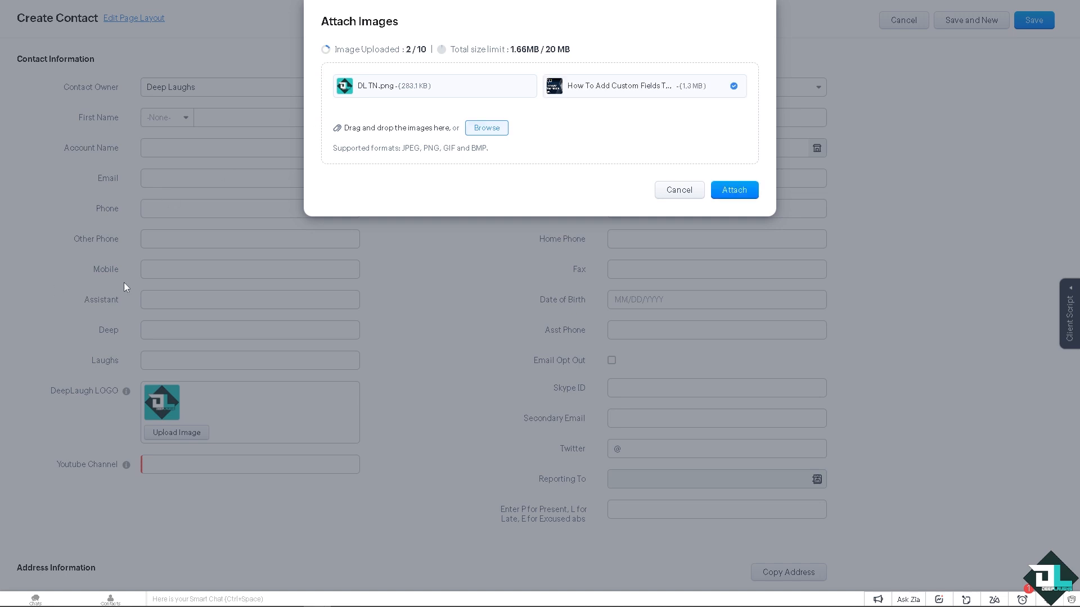
left_click(724, 186)
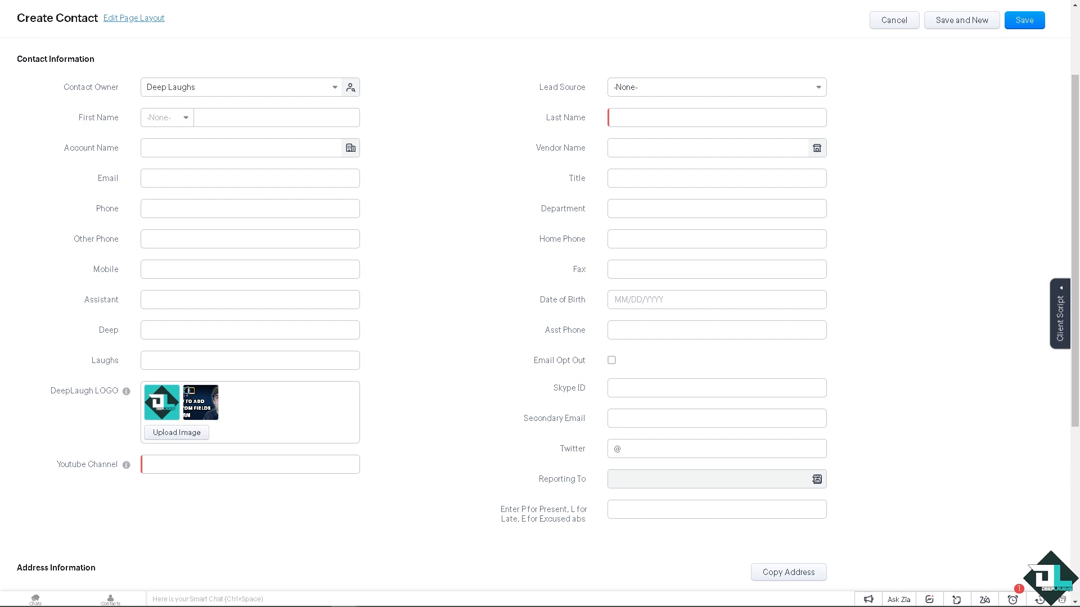
left_click(207, 464)
type("https://www.youtube.com/@DeepLaughs")
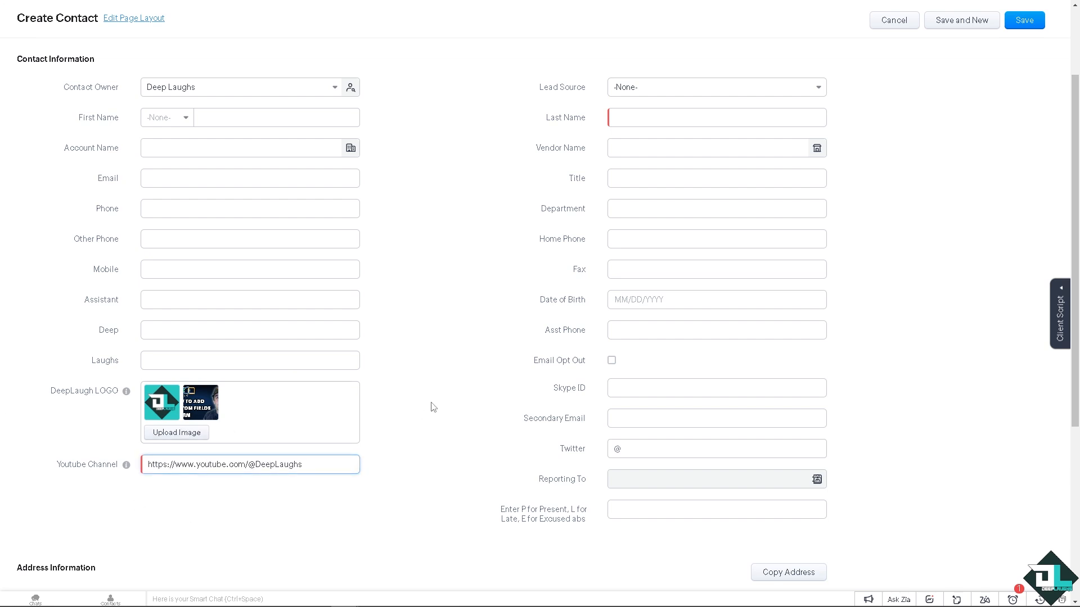
scroll(450, 362, "up", 1)
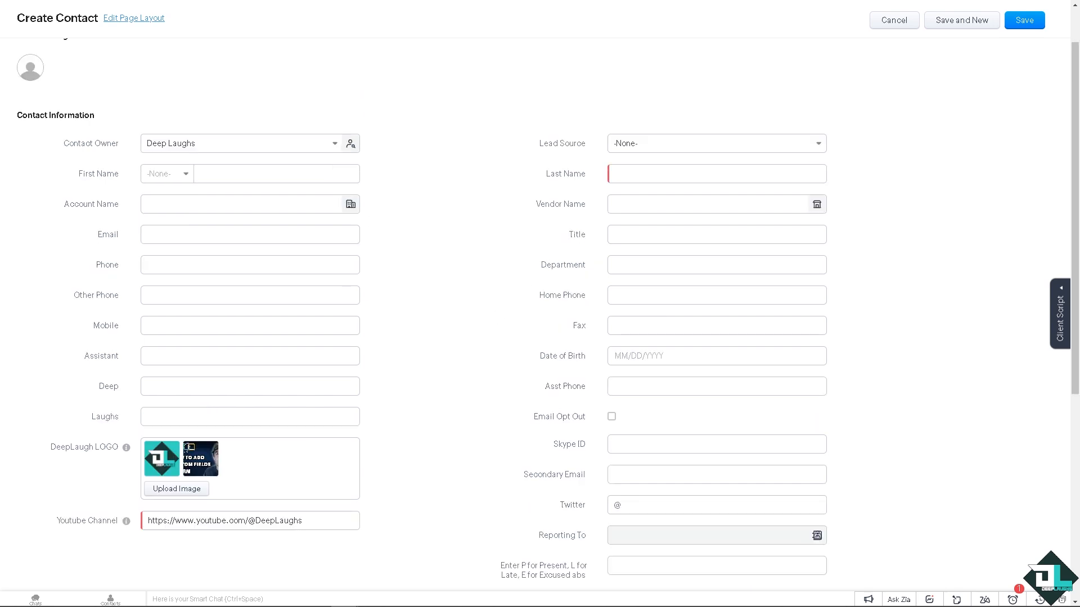
left_click(1016, 26)
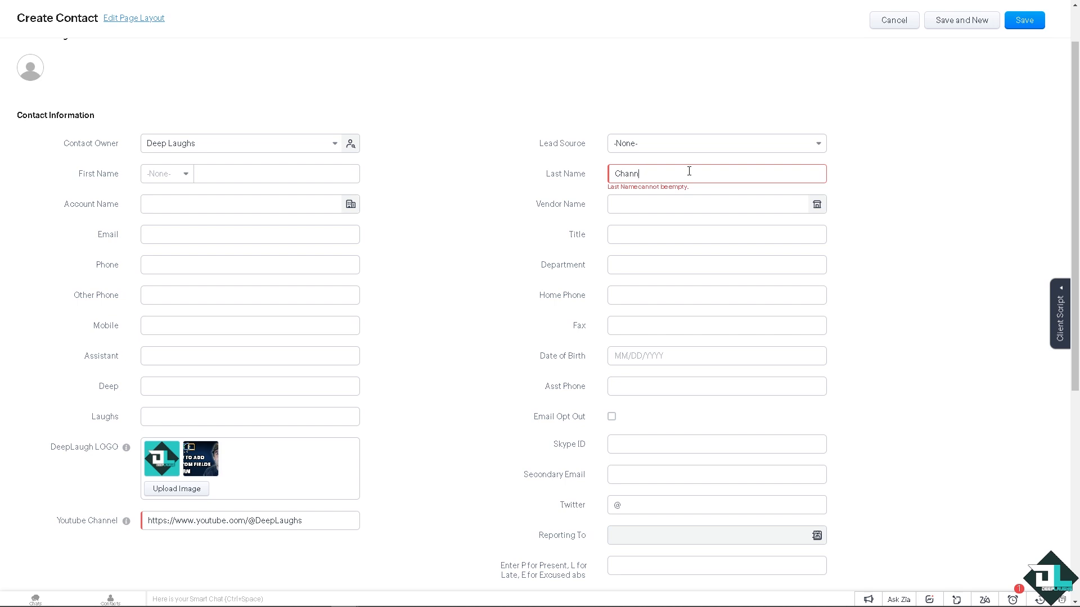
left_click(1025, 20)
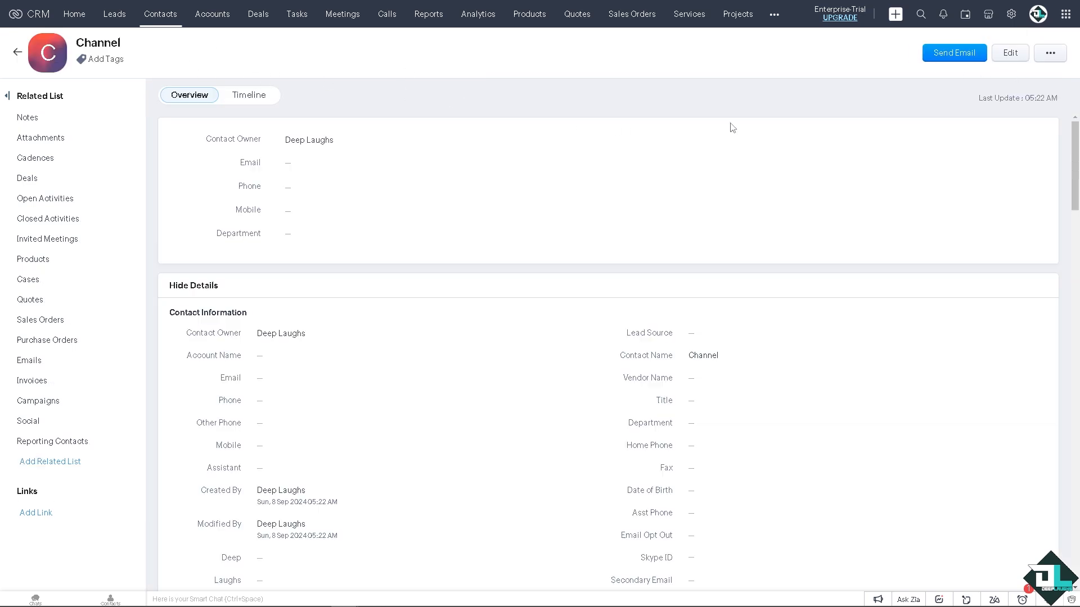
Step: Compose an email from the contact record and address it to the suggested contact matching "deep"
left_click(962, 57)
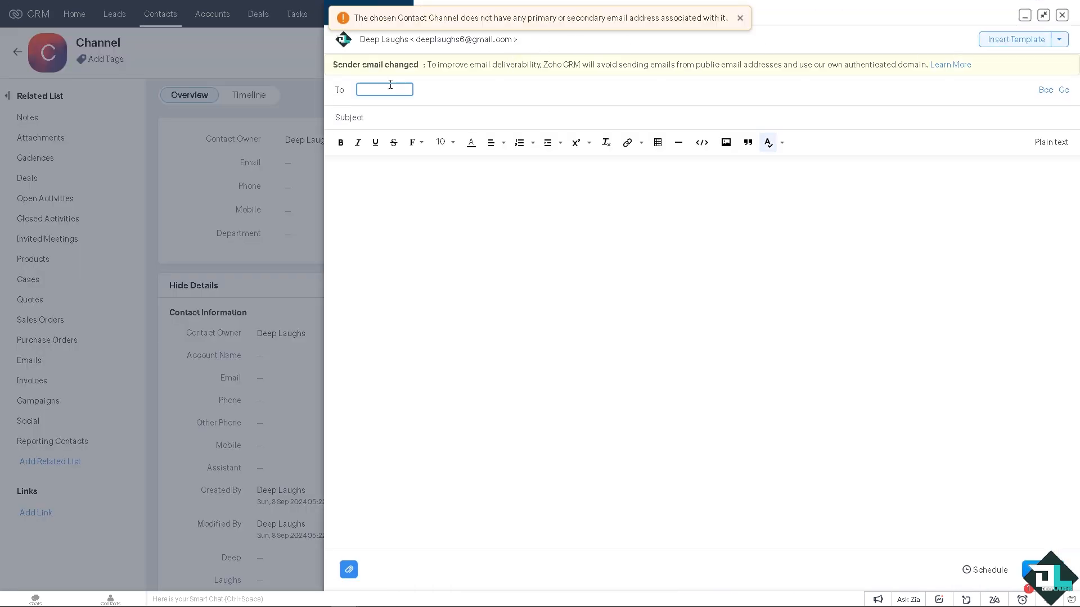
type("dee")
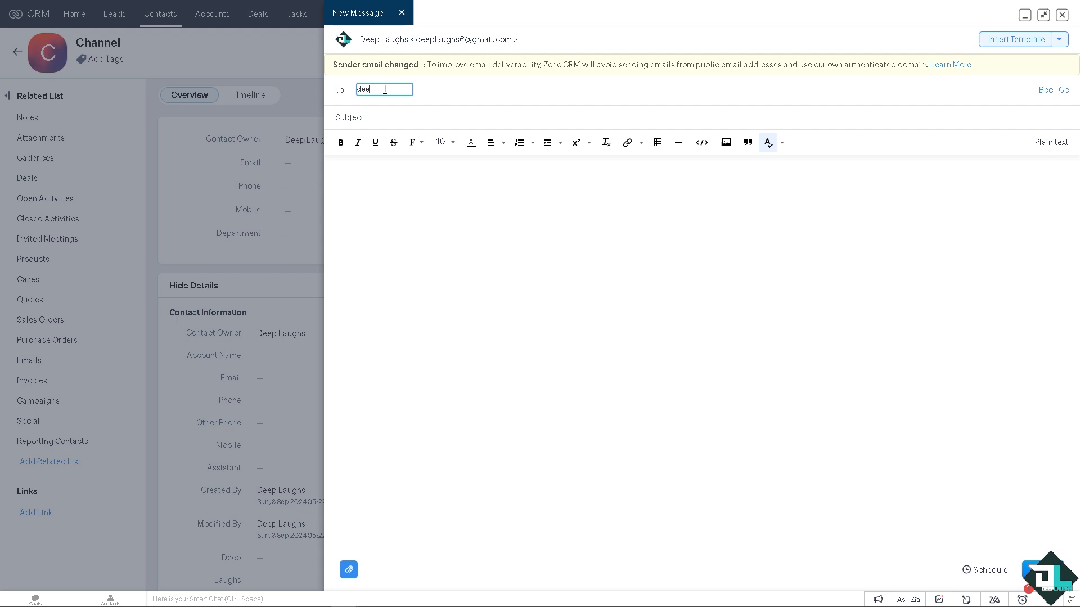
type("p")
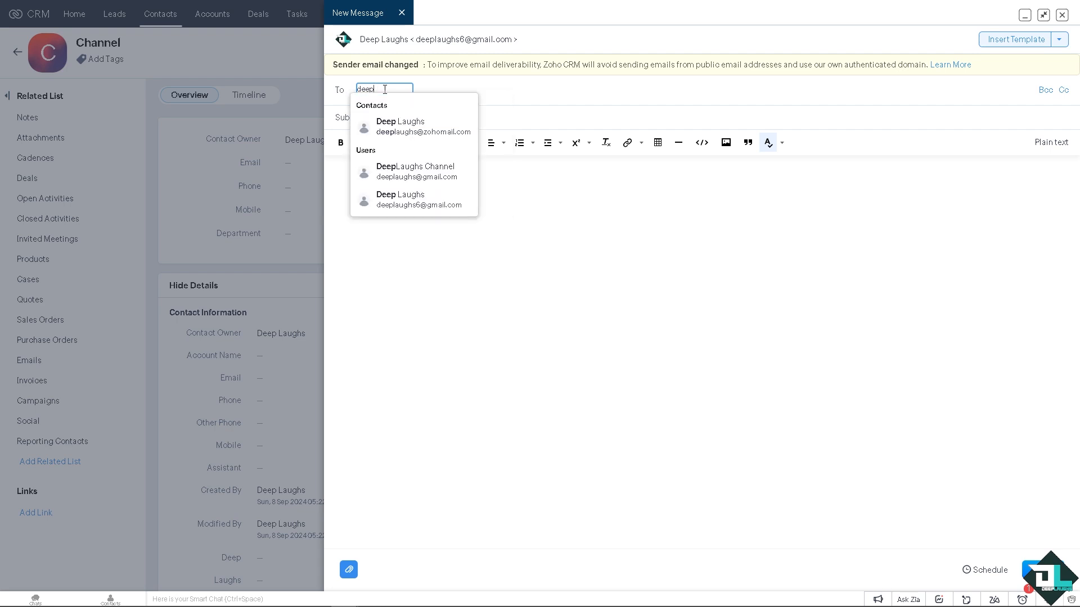
left_click(399, 123)
left_click(386, 116)
type("https://www.youtube.com/@DeepLaughs")
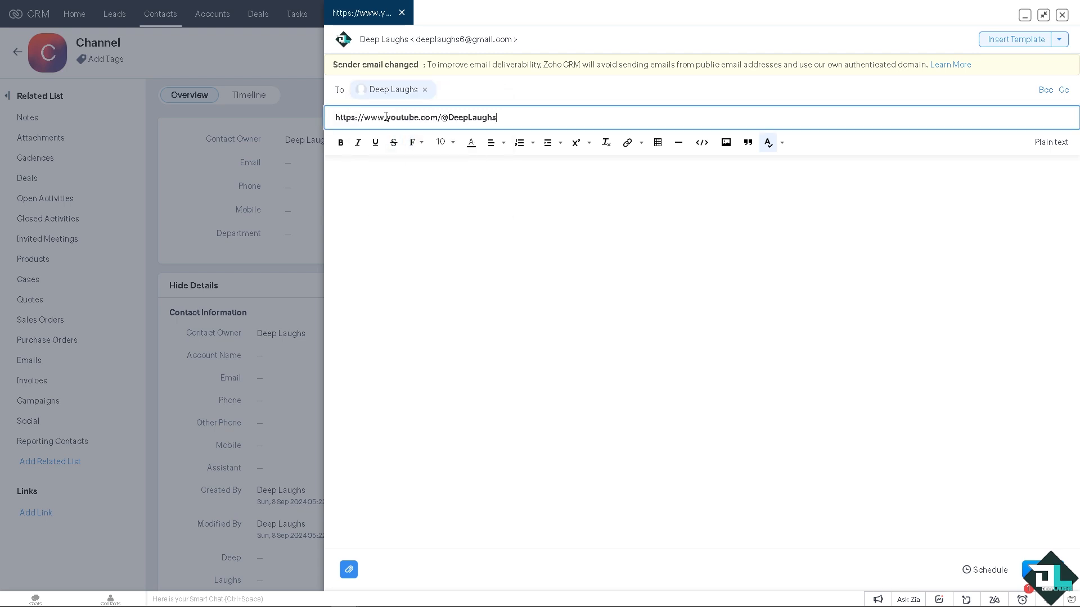
left_click(388, 188)
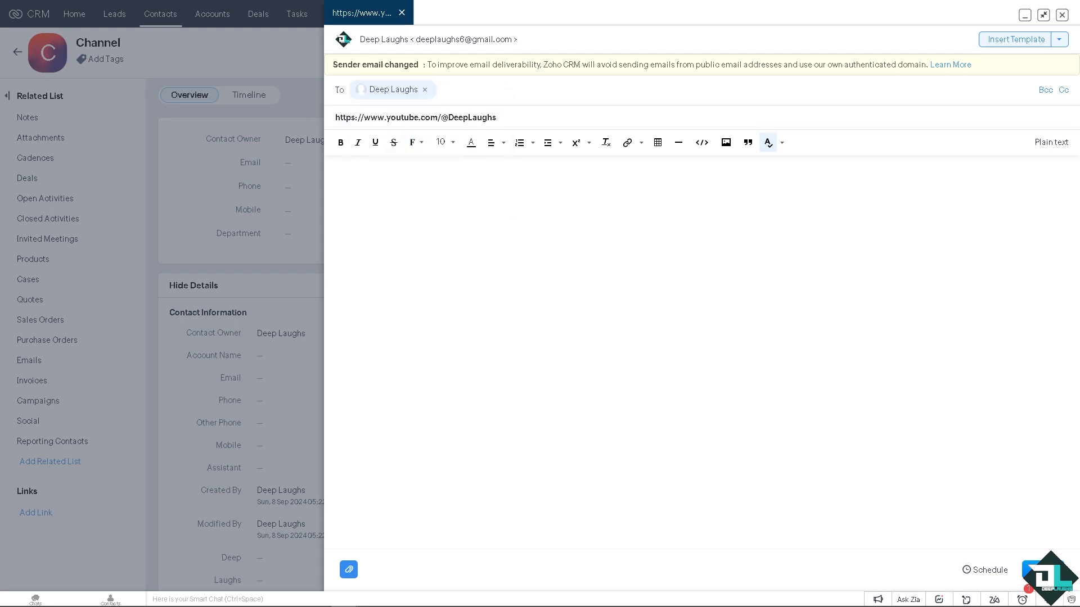
Step: Set the email's subject to "How To Add Custom Fields To Zoho CRM" and insert the same text as the message body
left_click_drag(512, 120, 257, 113)
type("How To Add Custom Fields To Zoho CRM")
left_click(405, 187)
type("How To Add Custom Fields To Zoho CRM")
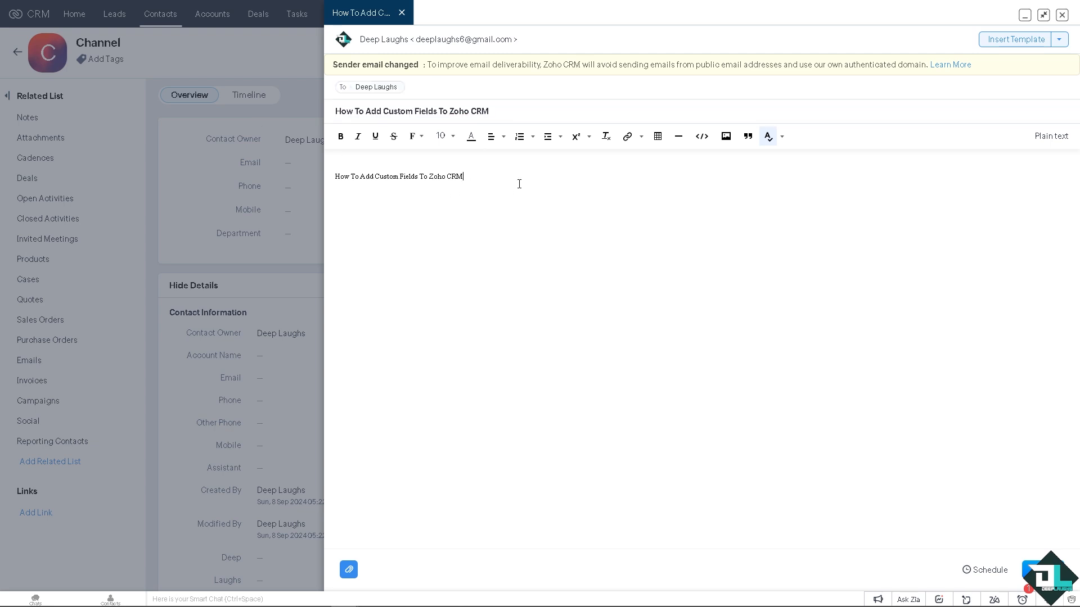
Step: Set the email's body text to font size 36 and make the "How To Add Custom Fields To Zoho CRM" line bold
left_click_drag(517, 183, 269, 163)
left_click(444, 136)
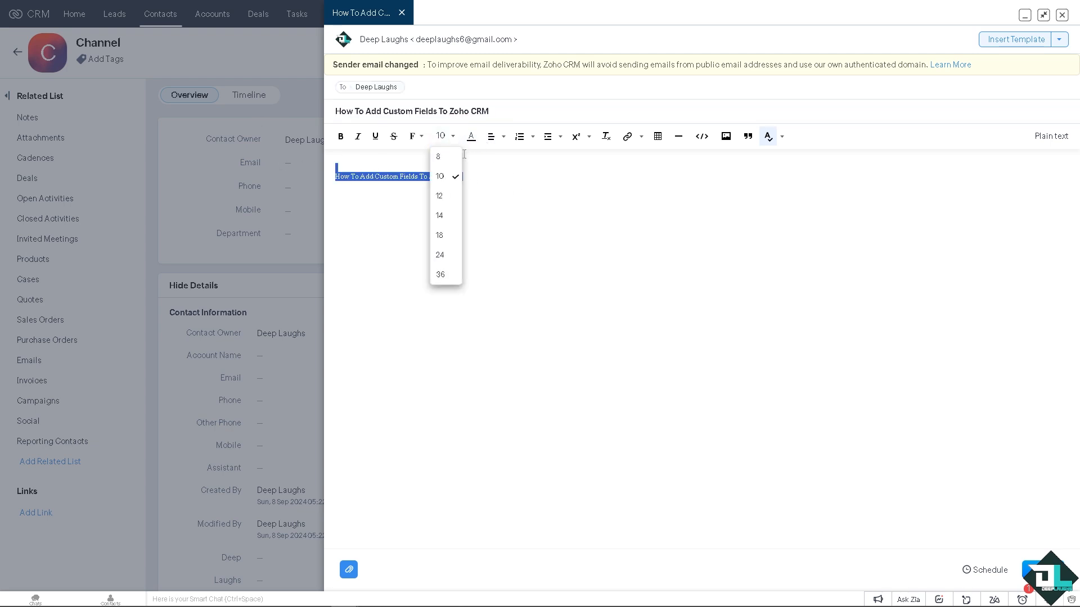
left_click(446, 272)
left_click(460, 166)
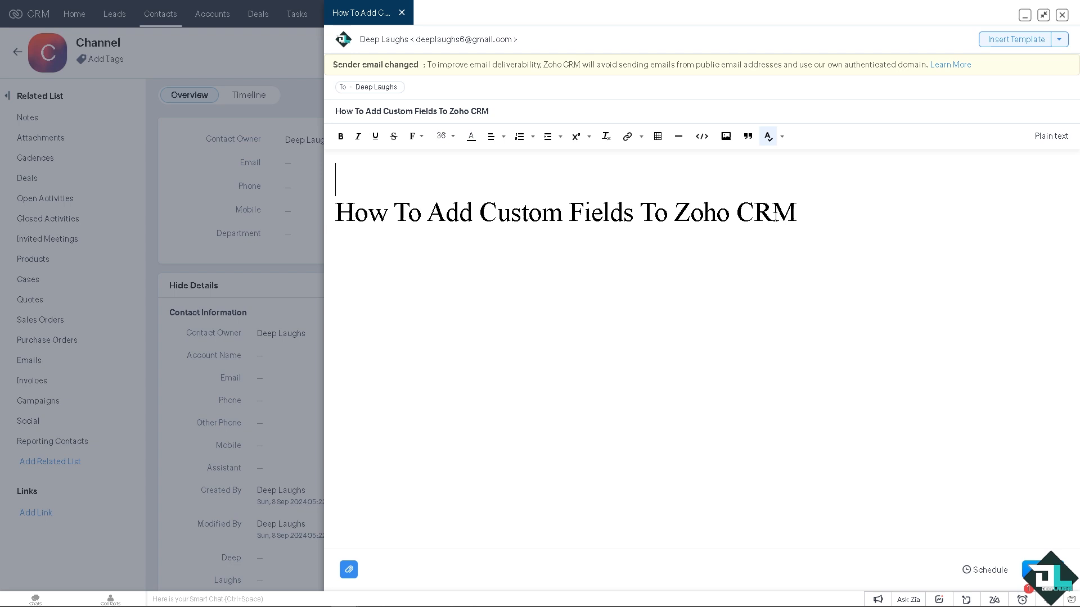
left_click_drag(795, 213, 335, 214)
left_click(342, 137)
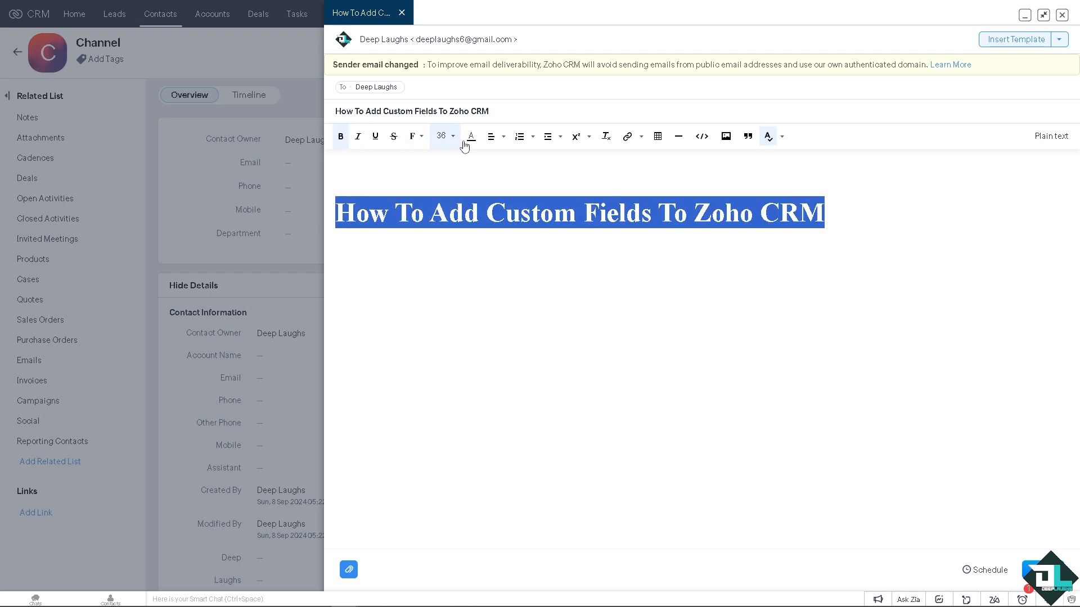
Step: Apply a cyan background color to the bold body line and remove the blank line above it
left_click(471, 137)
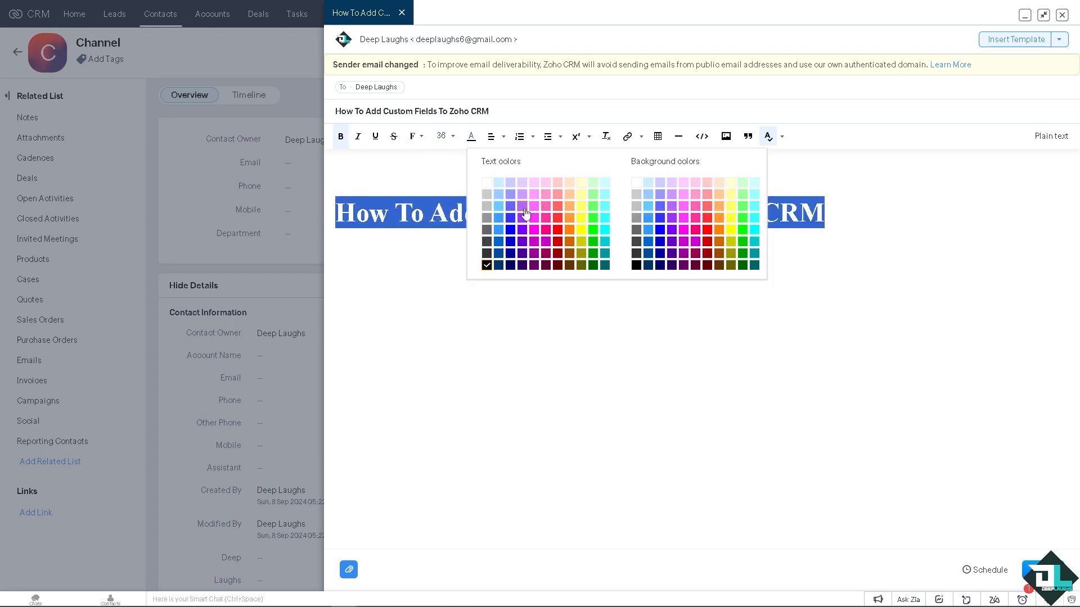
left_click(754, 229)
left_click(626, 177)
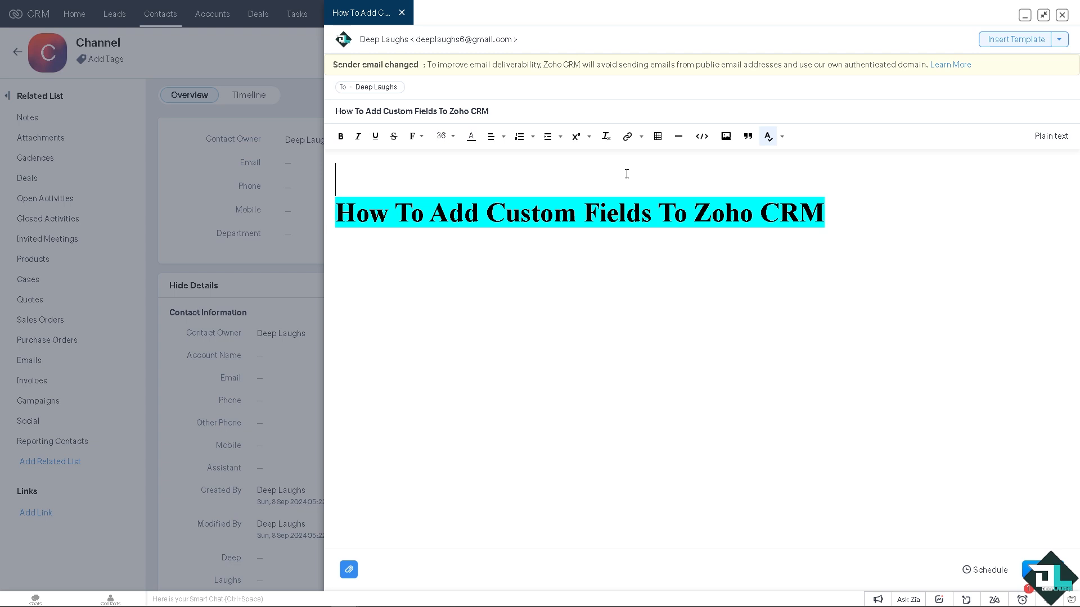
key("Delete")
Step: Insert the image How To Add Custom Fields To Zoho CRM.png, fitted to the page, below the highlighted line with blank space between them
left_click(895, 185)
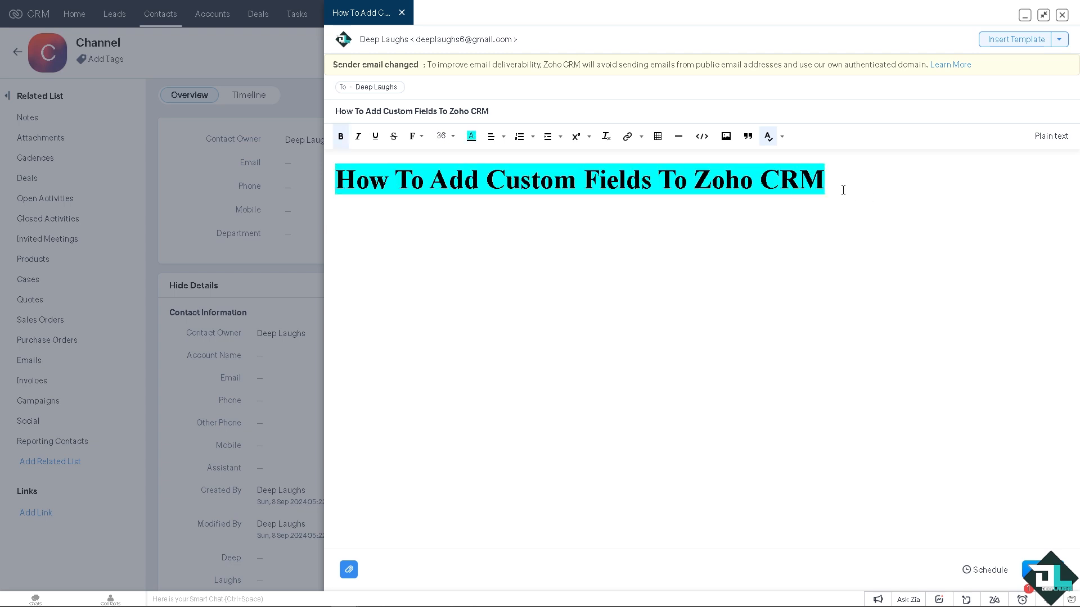
key("Return")
key("Return")
left_click(725, 137)
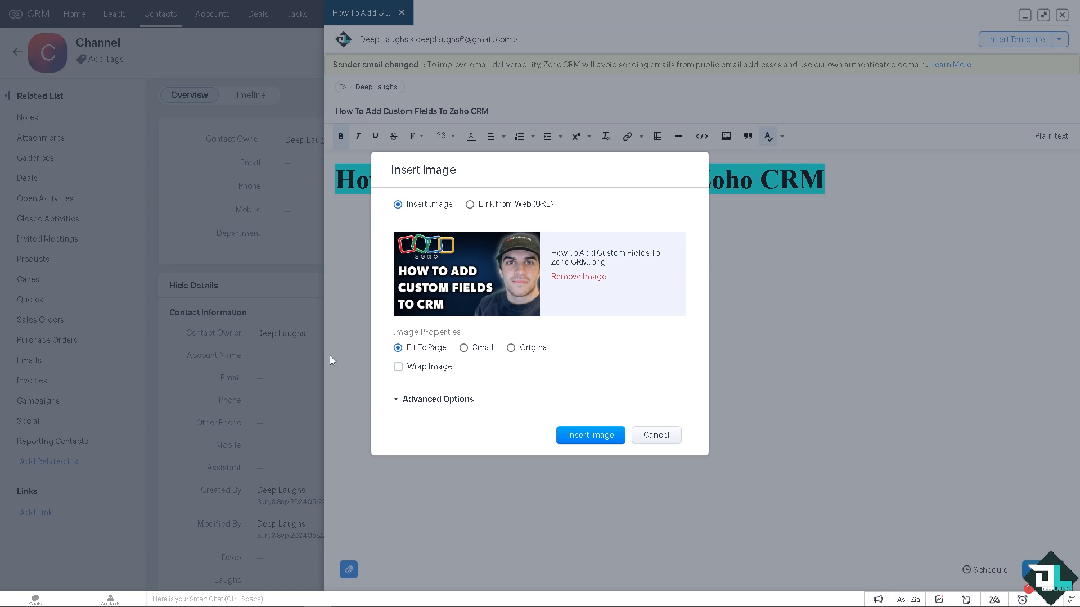
left_click(597, 437)
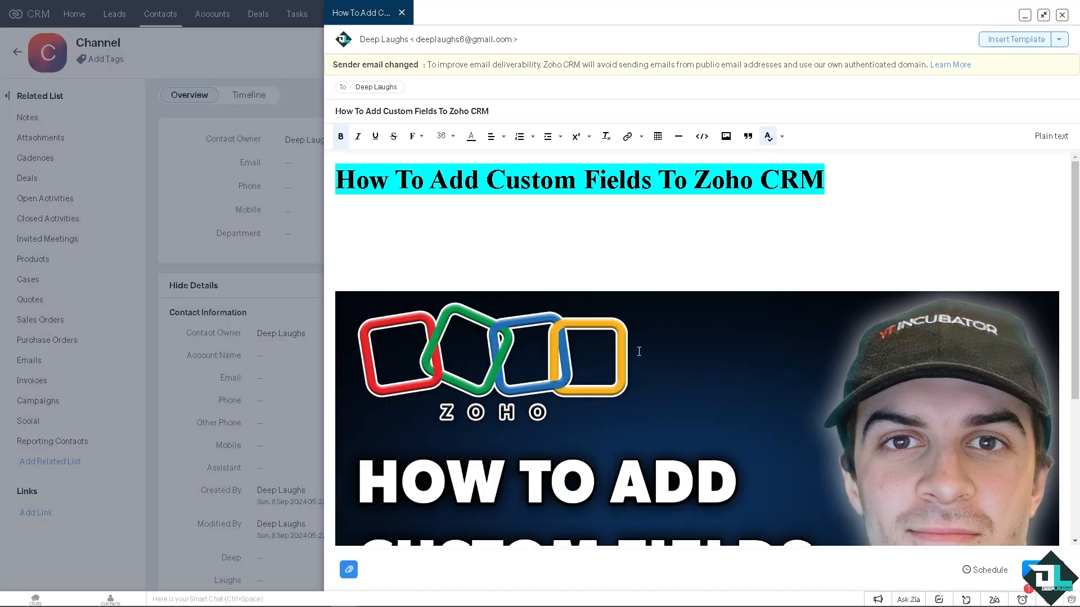
scroll(639, 351, "down", 1)
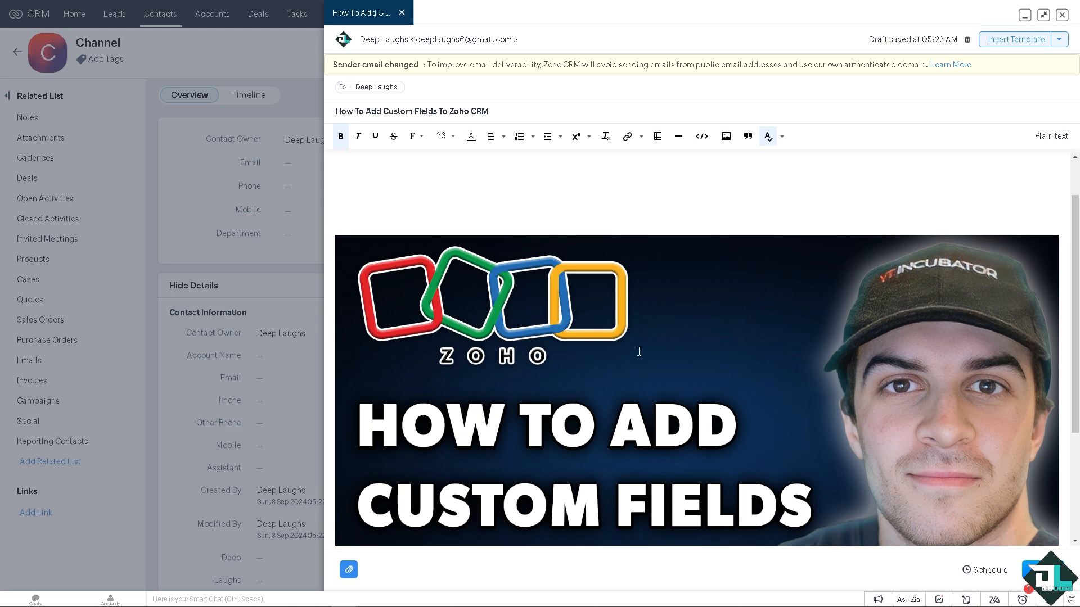
scroll(639, 351, "down", 2)
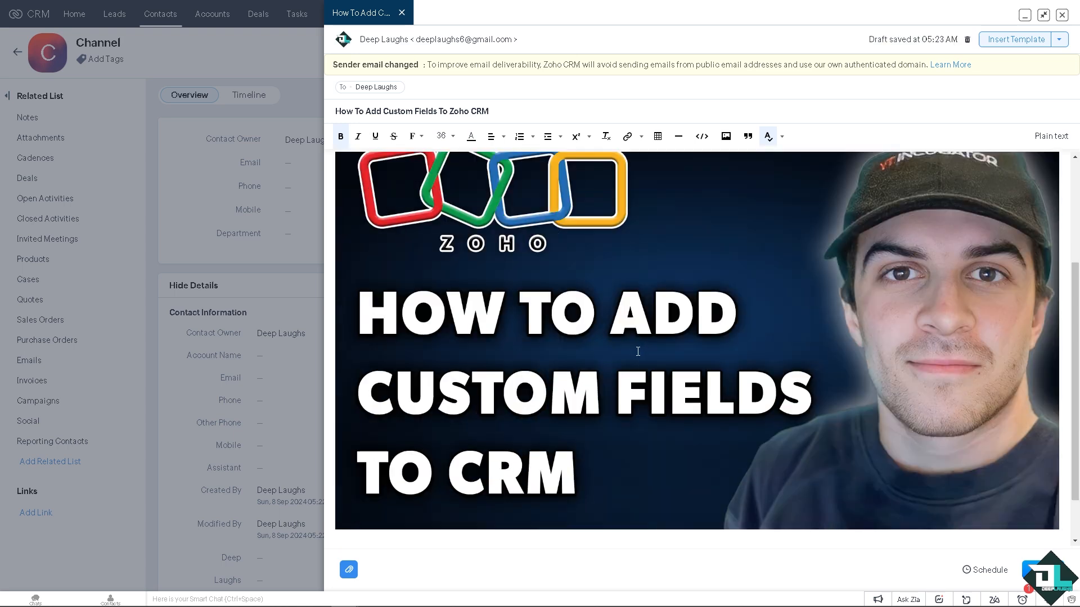